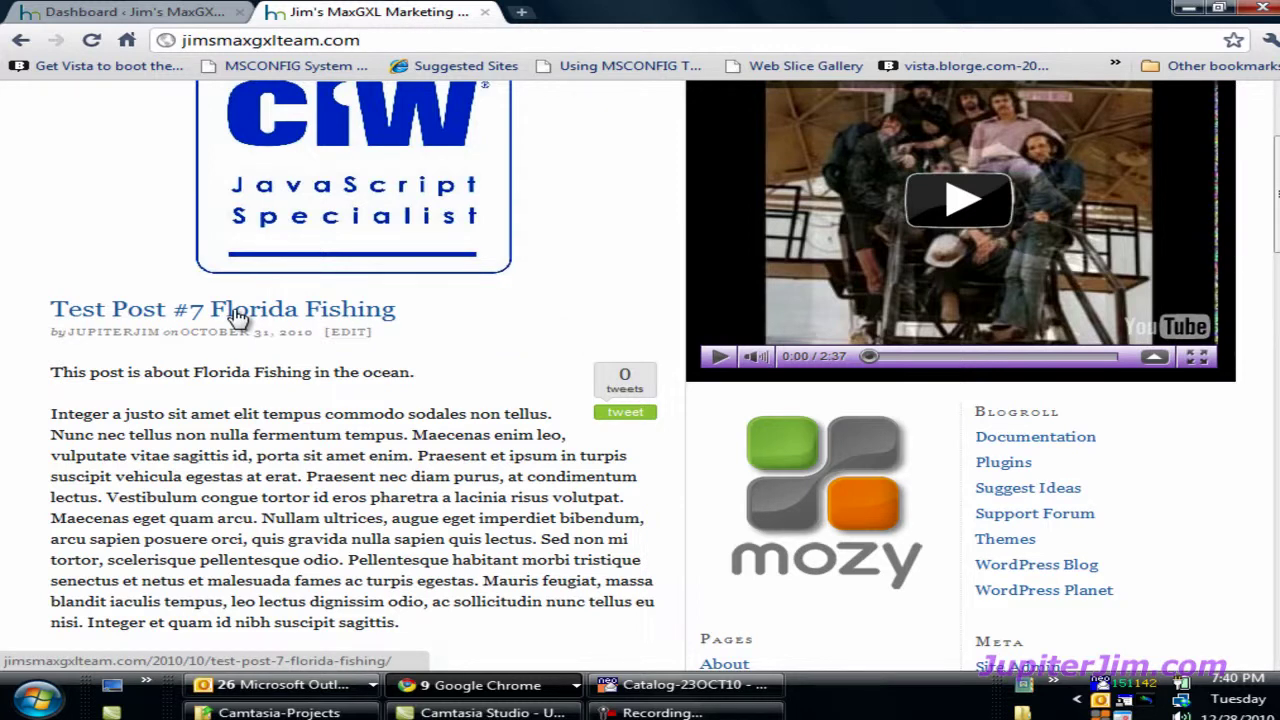
Switch to the WordPress dashboard and open the page for adding a new plugin.
left_click(115, 14)
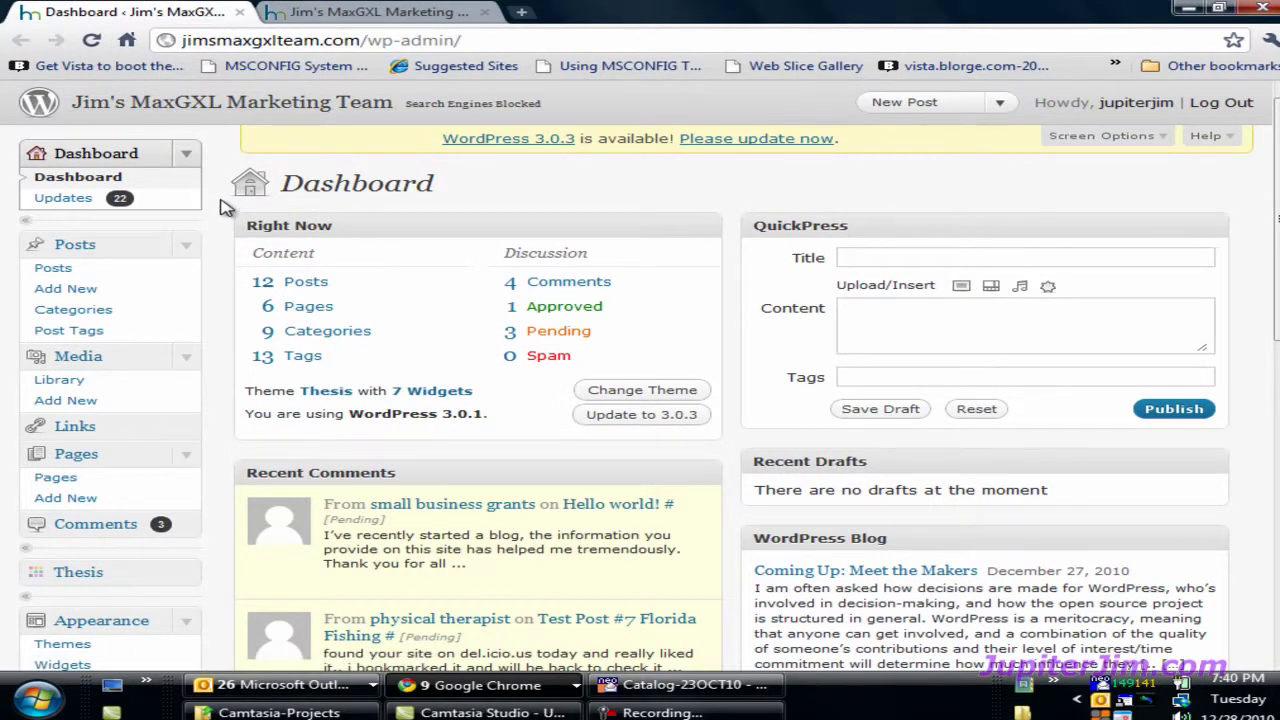
scroll(226, 207, "down", 3)
scroll(226, 207, "down", 2)
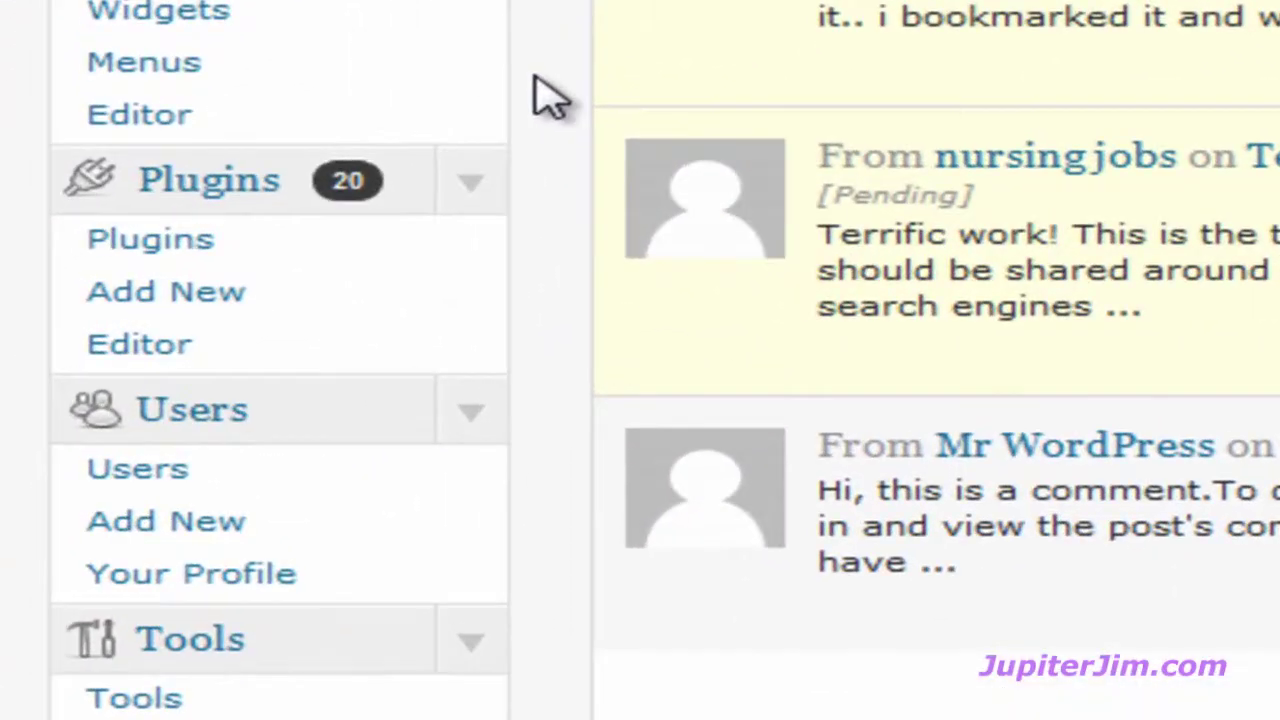
left_click(470, 182)
left_click(470, 182)
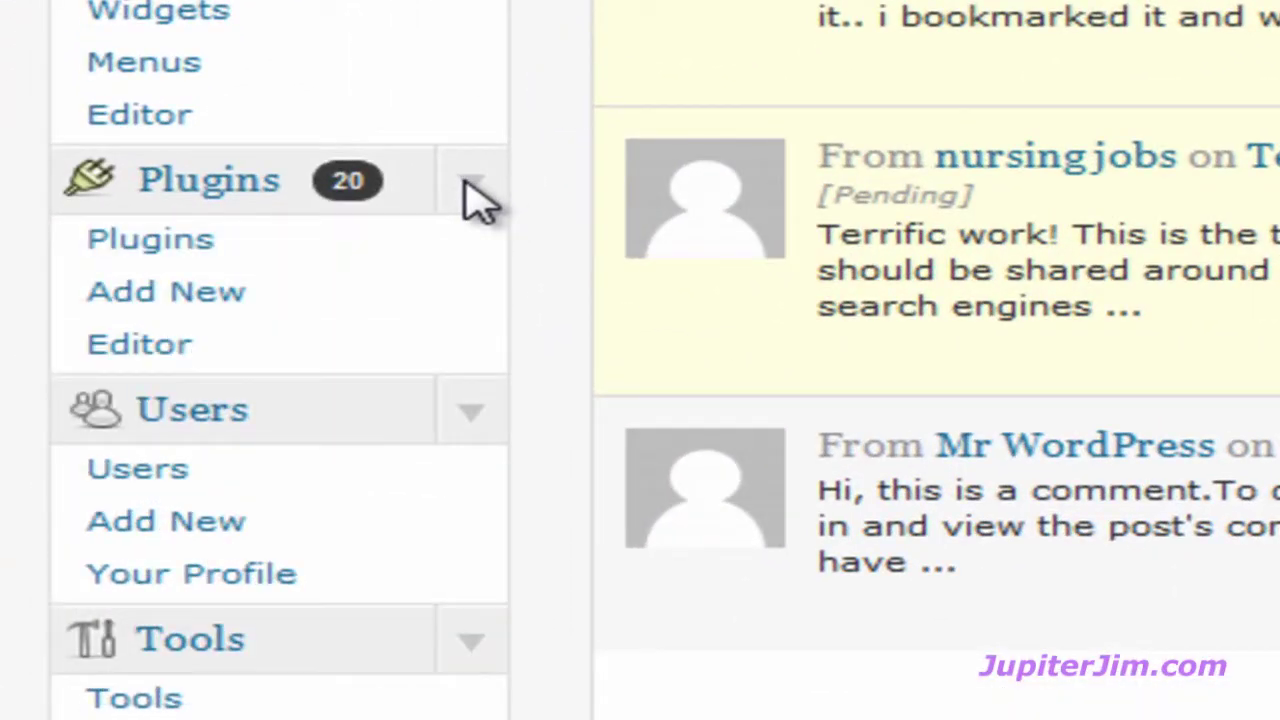
left_click(197, 312)
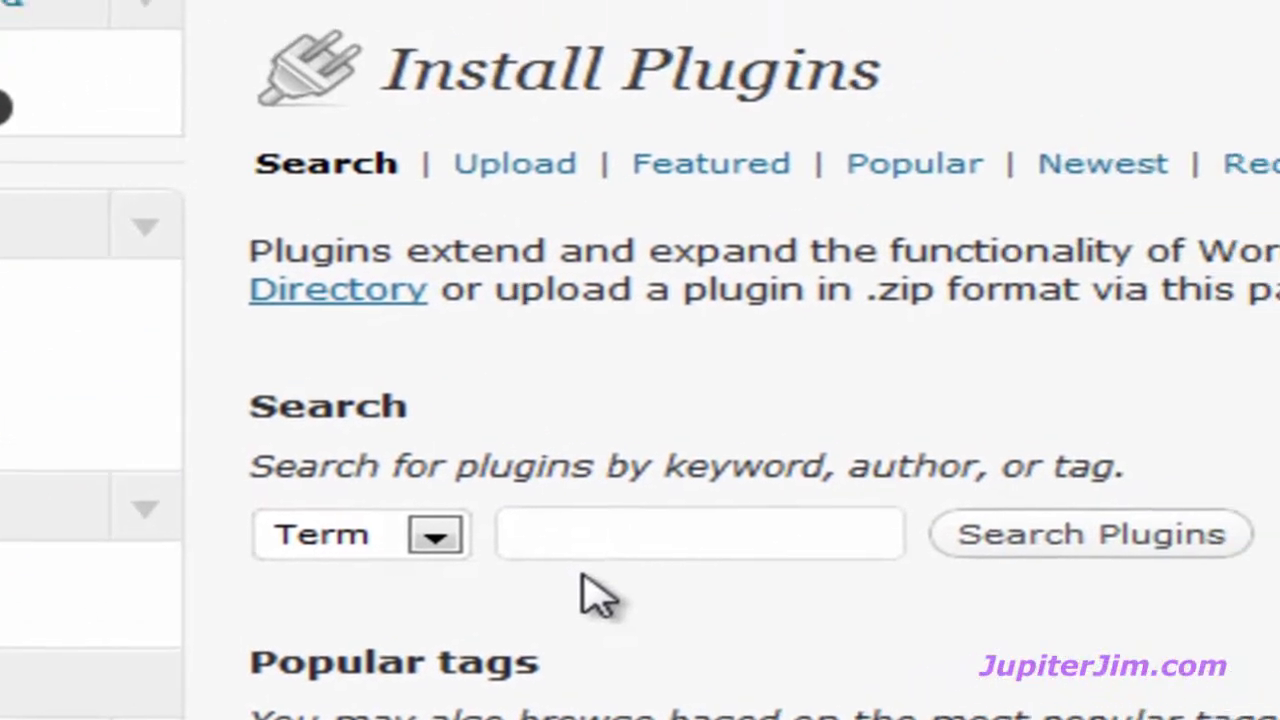
Search the plugin directory by term for "sharecount for facebook".
left_click(535, 547)
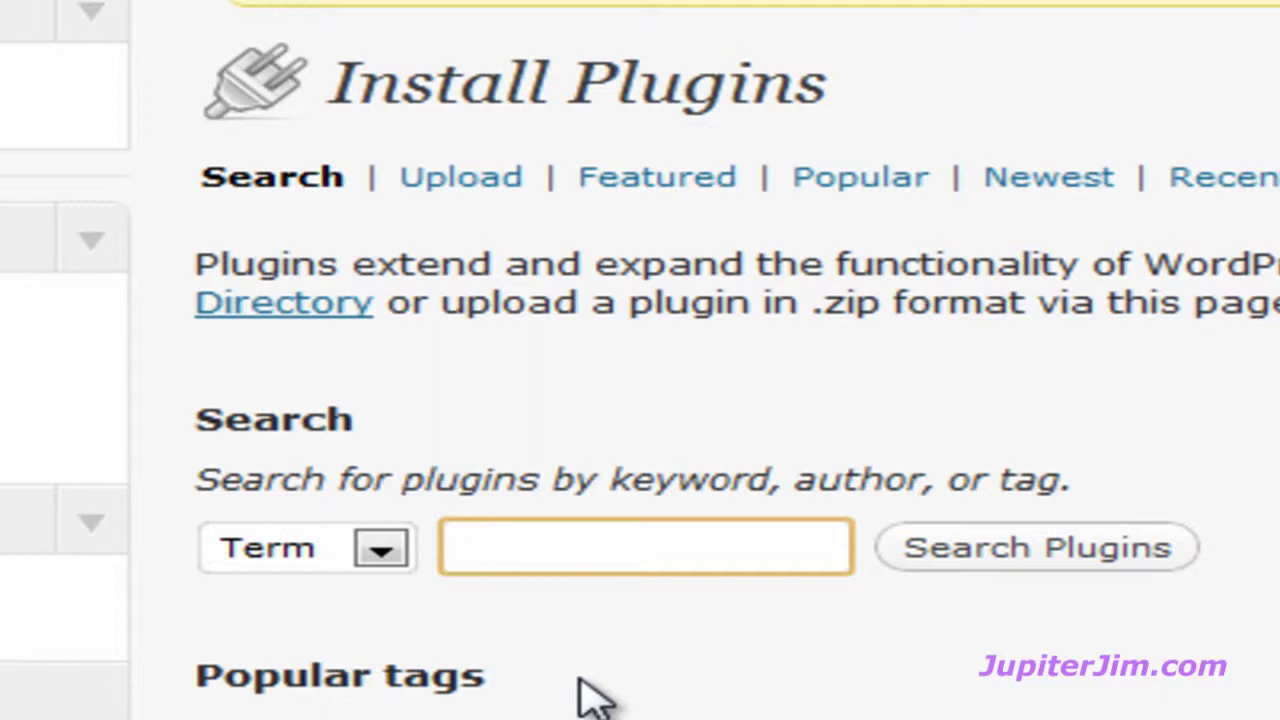
type("sharecou")
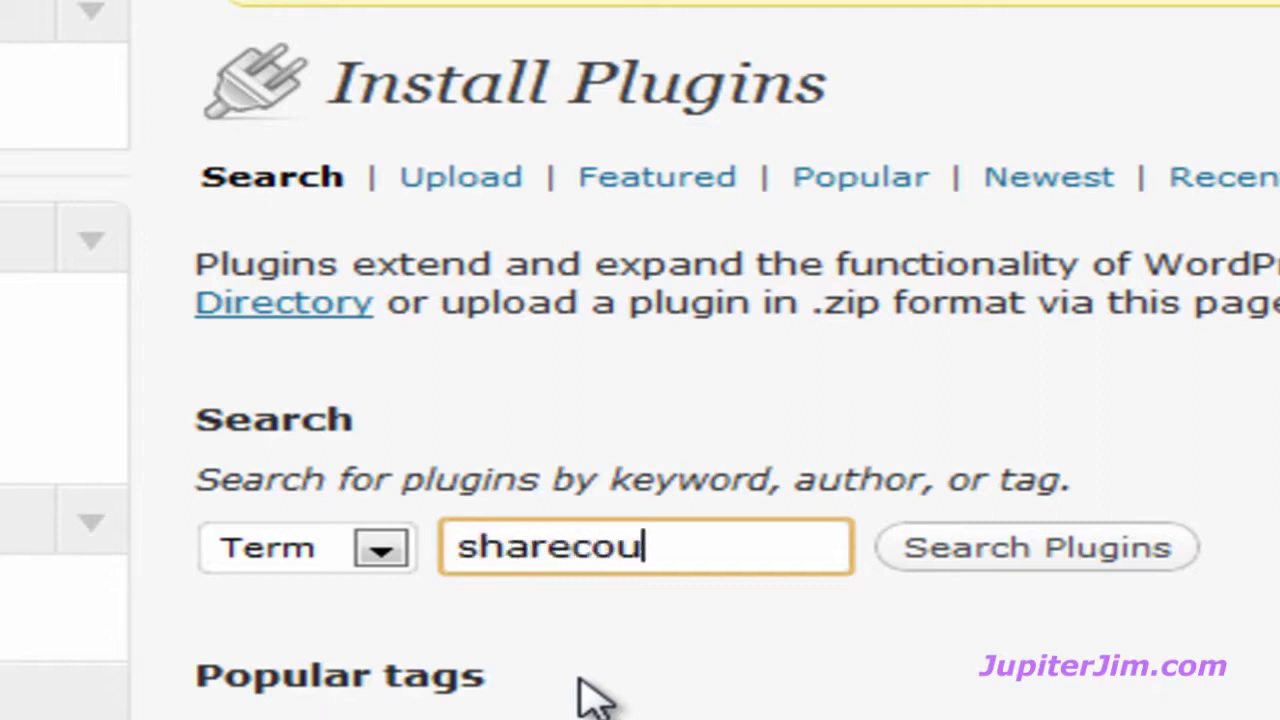
type("nt fo r")
key("BackSpace")
key("BackSpace")
type("r ")
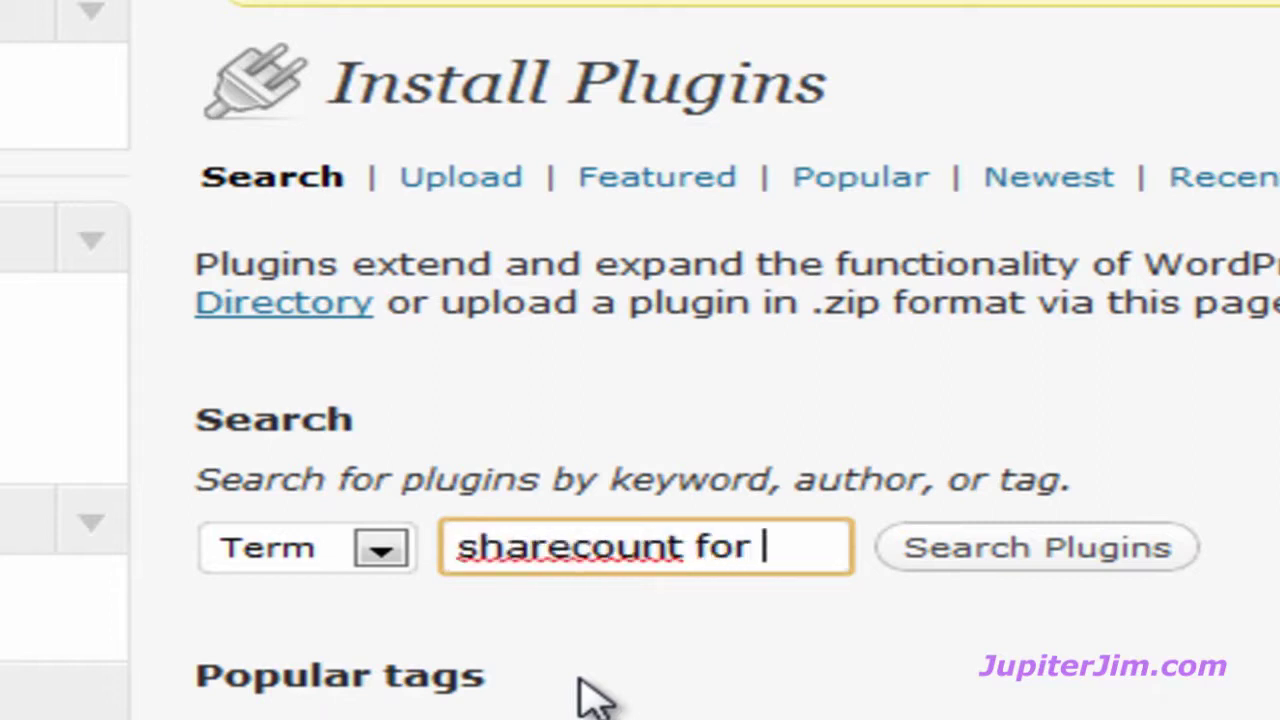
type("facebook")
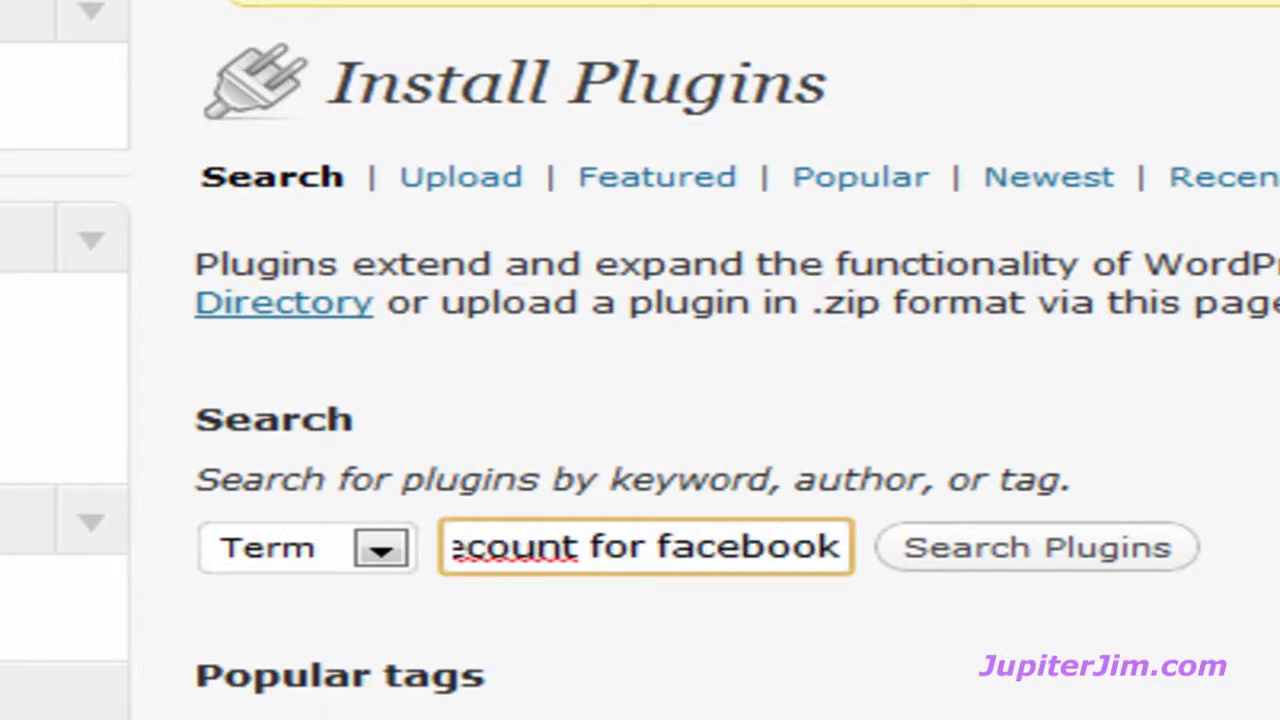
left_click(1100, 569)
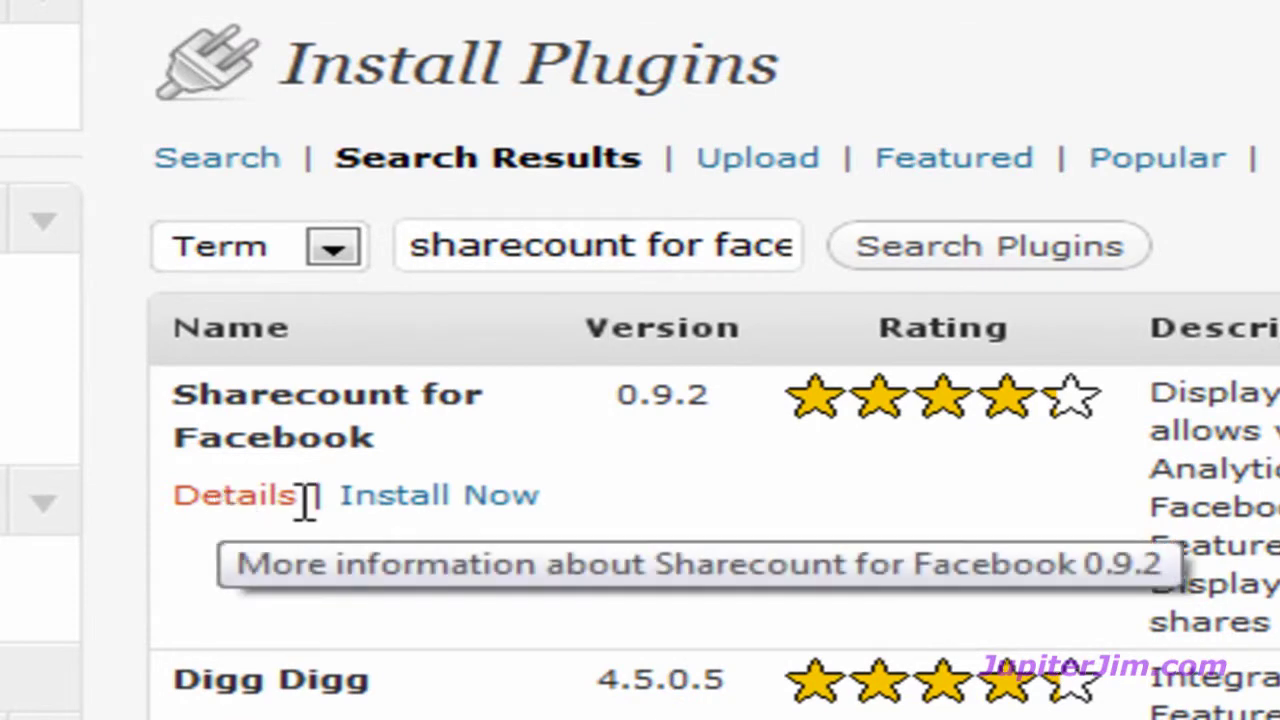
Install the Sharecount for Facebook 0.9.2 plugin and return to the plugin installer.
left_click(460, 505)
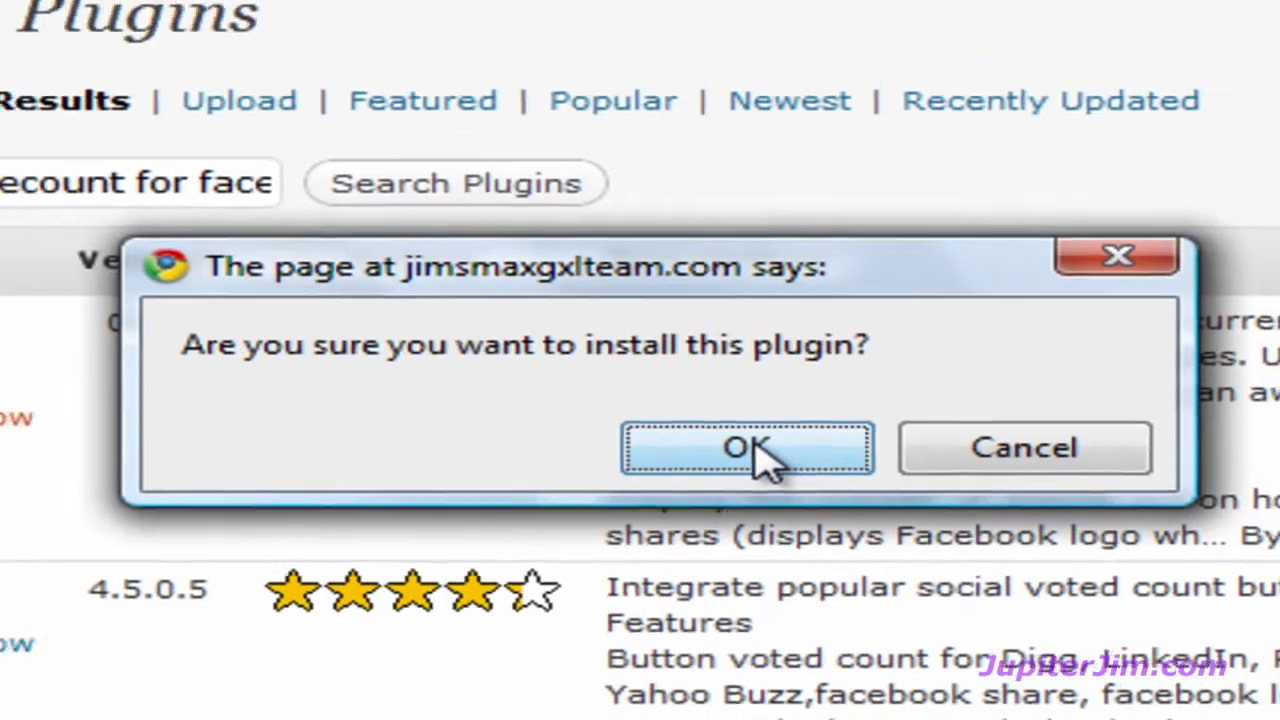
left_click(745, 440)
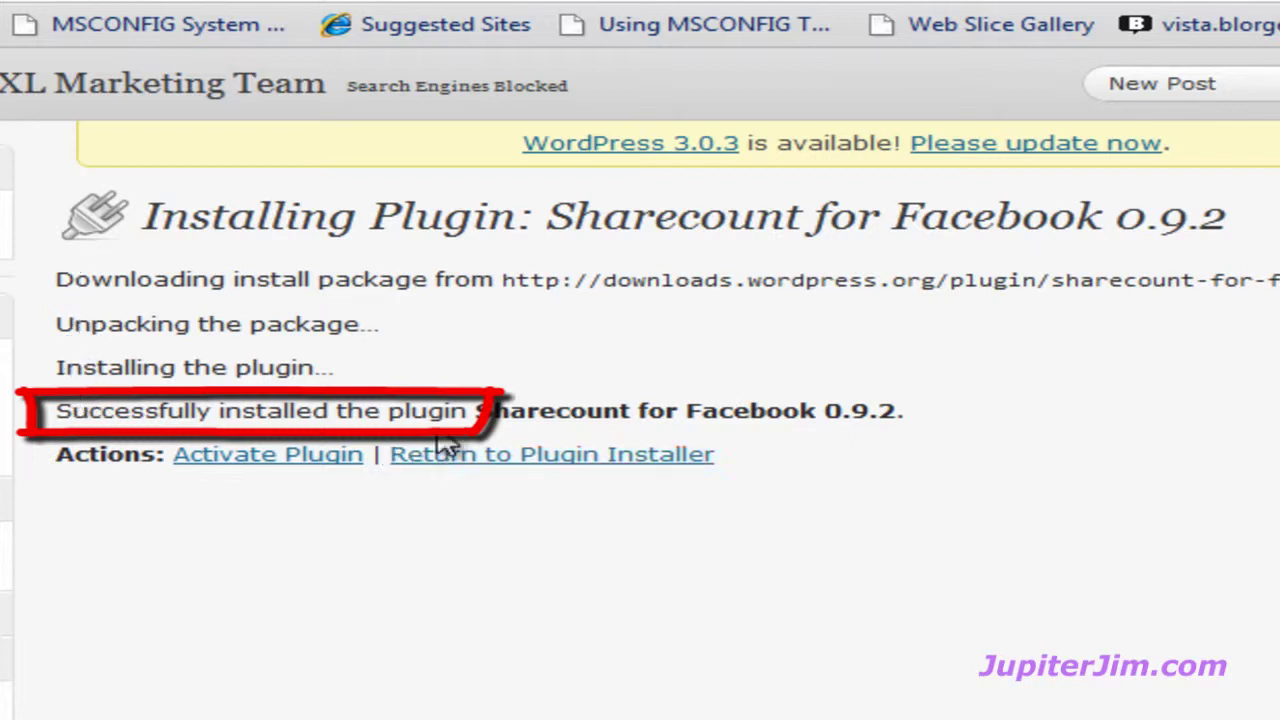
left_click(512, 473)
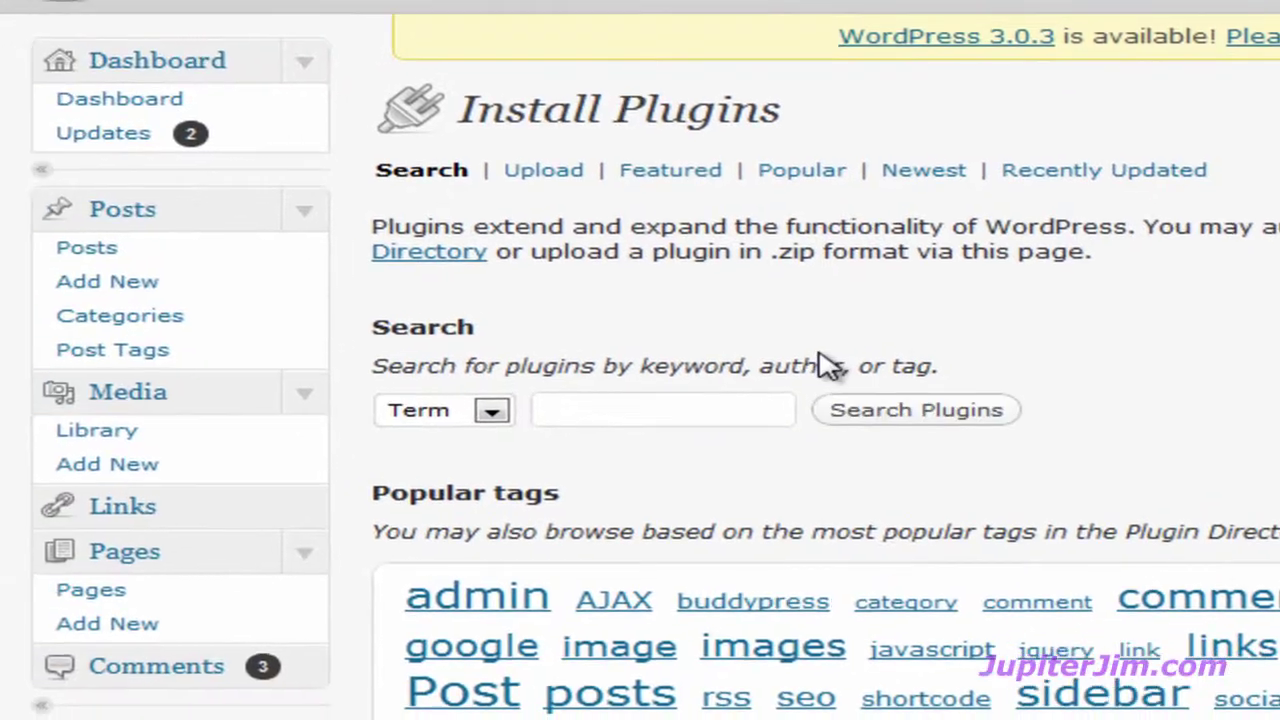
Find Sharecount for Facebook in the list of installed plugins and activate it.
scroll(238, 480, "down", 6)
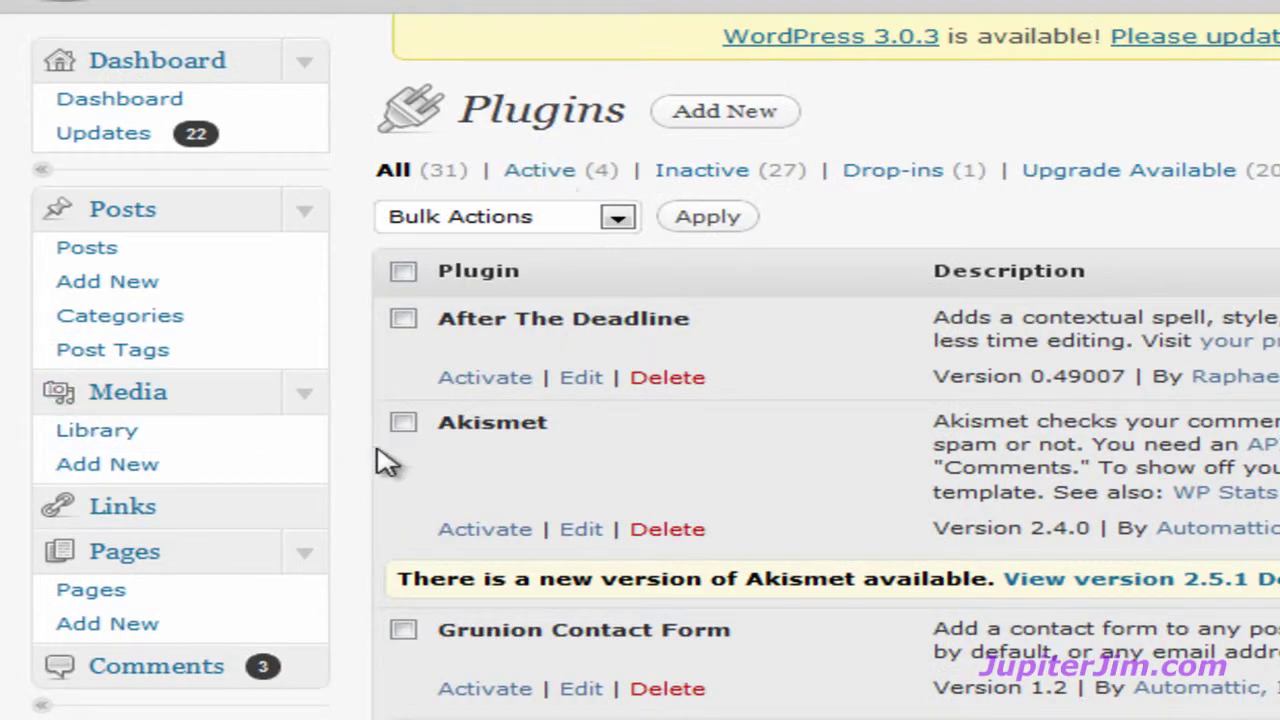
scroll(360, 515, "down", 6)
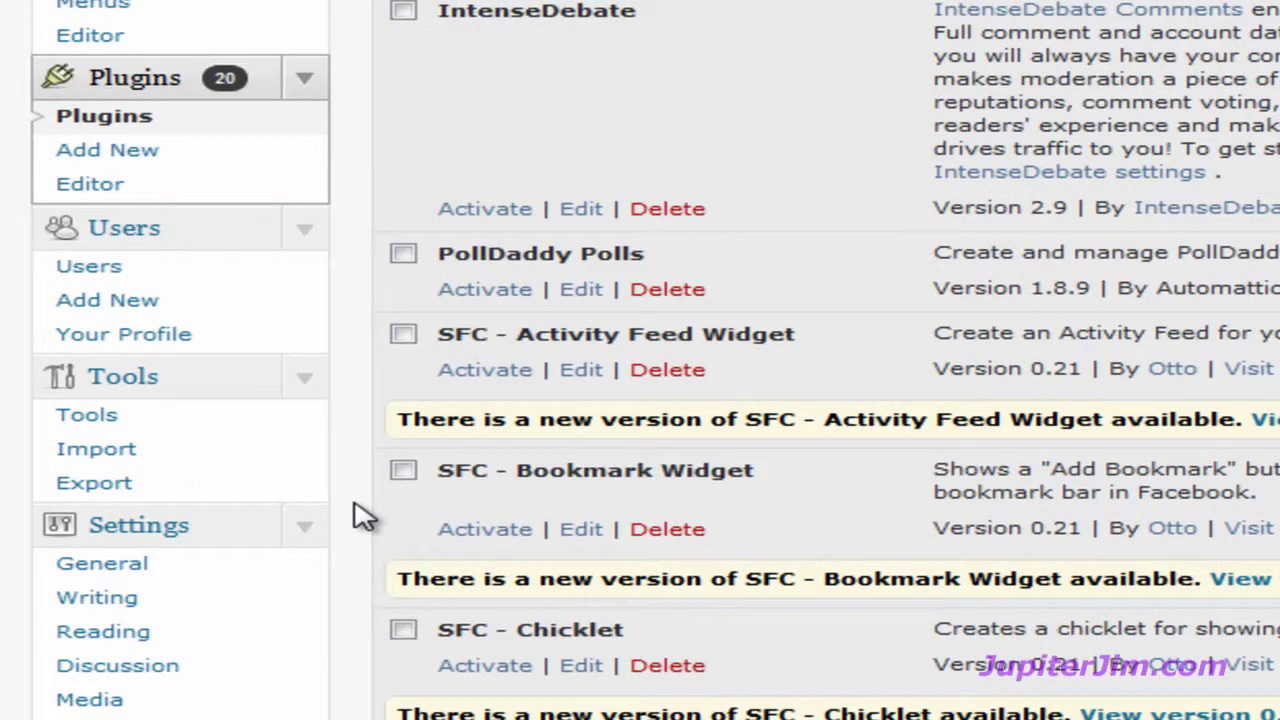
scroll(360, 515, "down", 3)
scroll(360, 515, "down", 5)
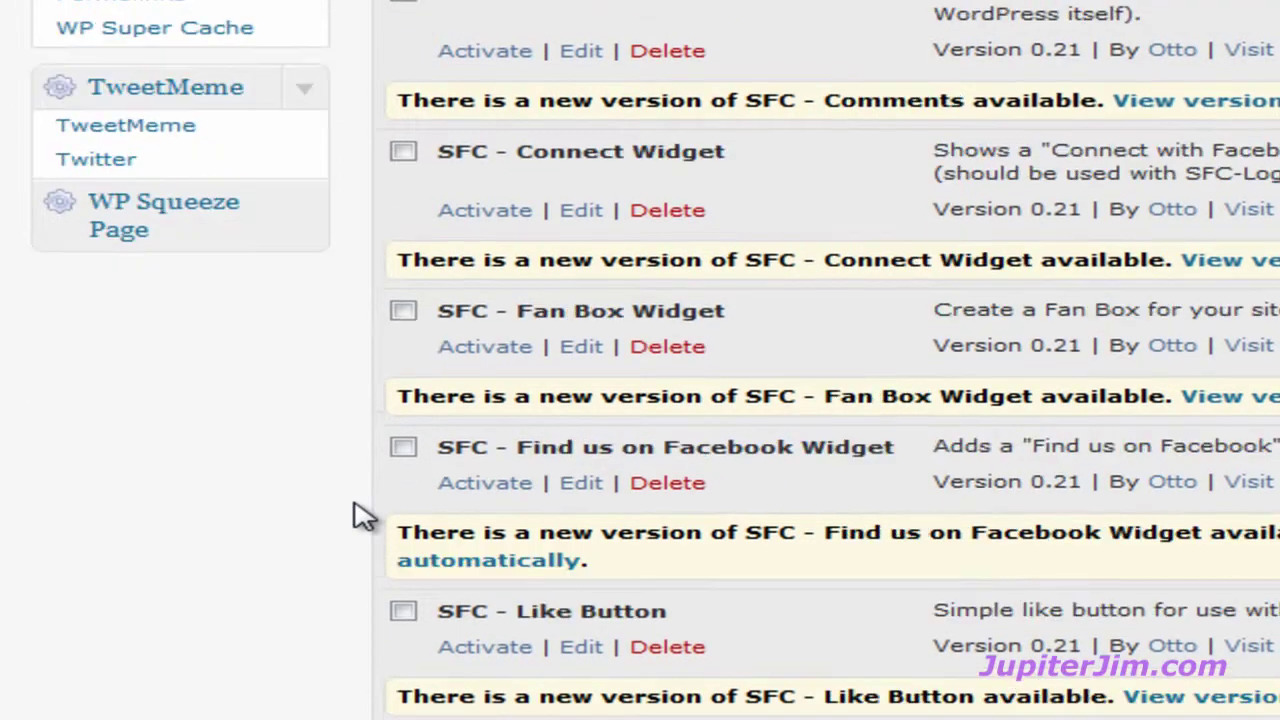
scroll(360, 515, "down", 6)
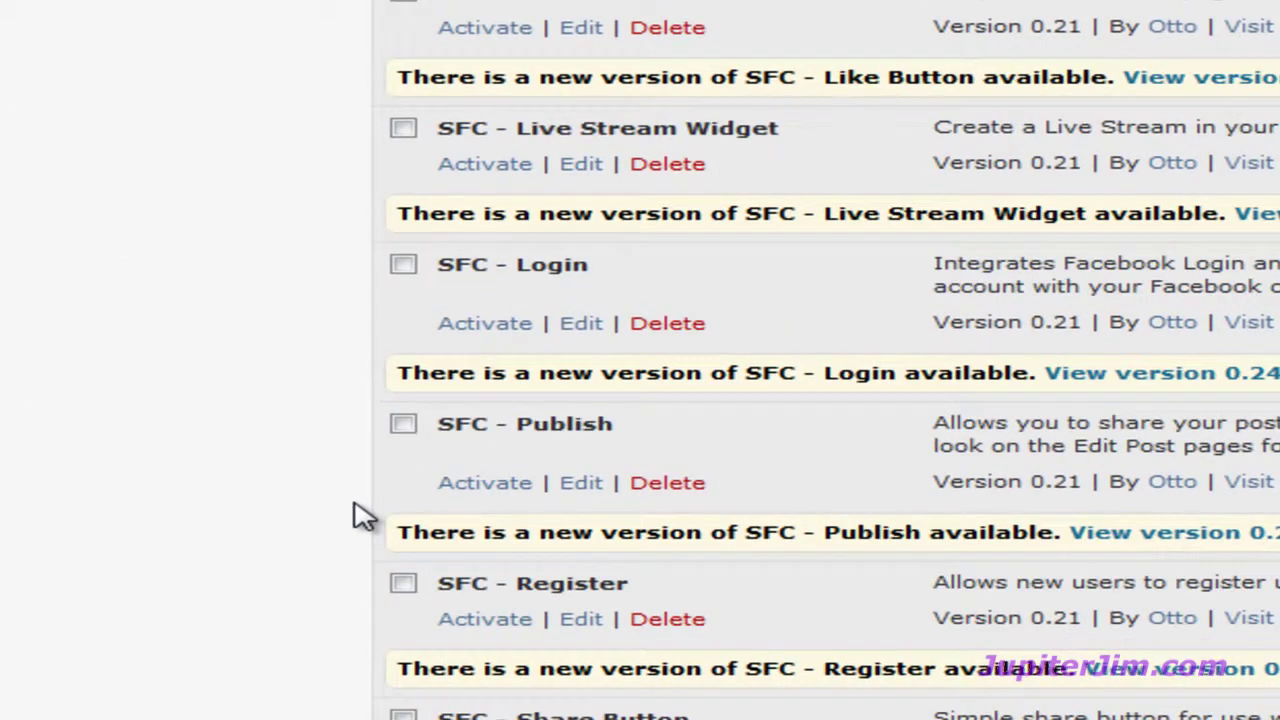
scroll(360, 515, "down", 6)
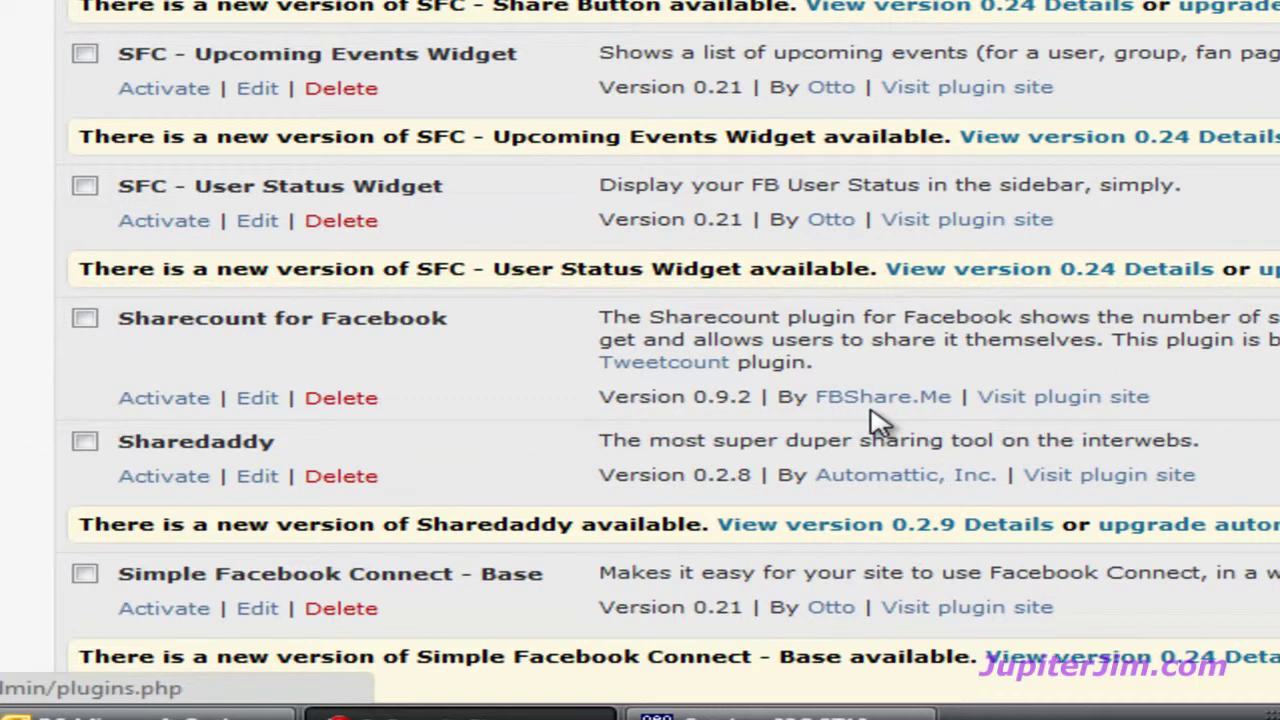
left_click(165, 405)
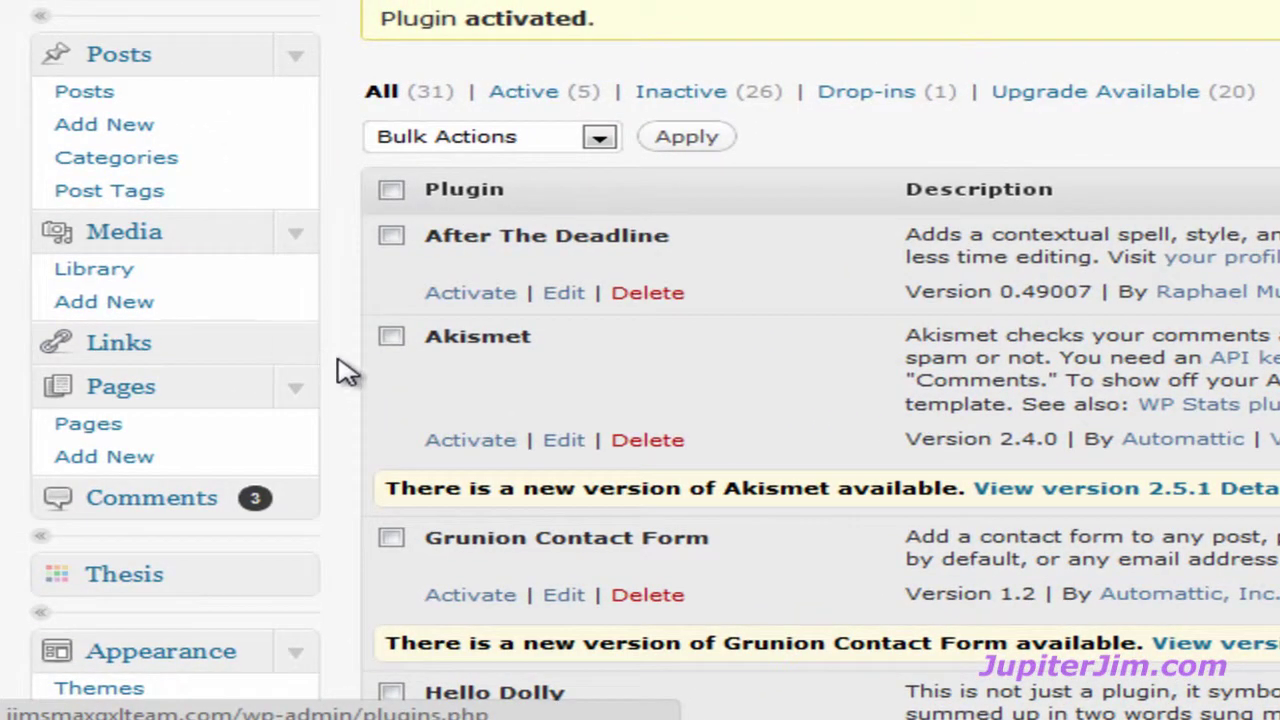
Open the settings page of the Sharecount for Facebook plugin.
scroll(340, 372, "down", 3)
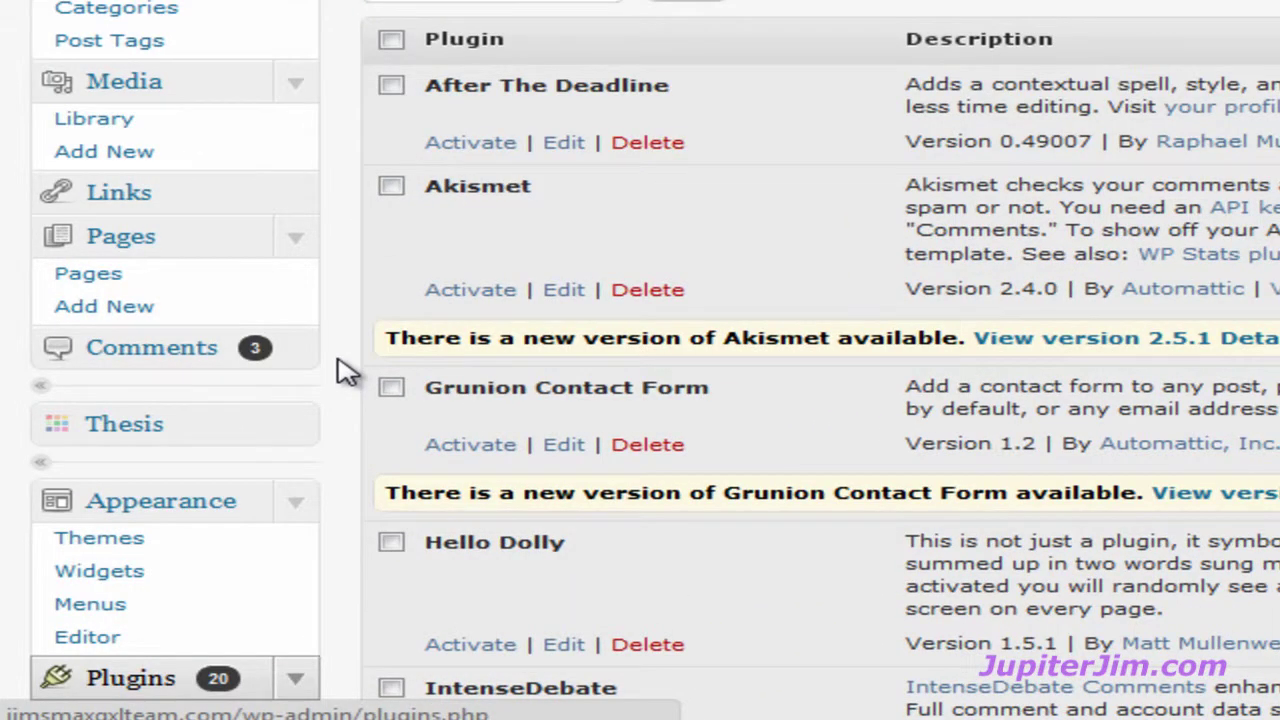
scroll(345, 372, "down", 6)
scroll(345, 372, "down", 6)
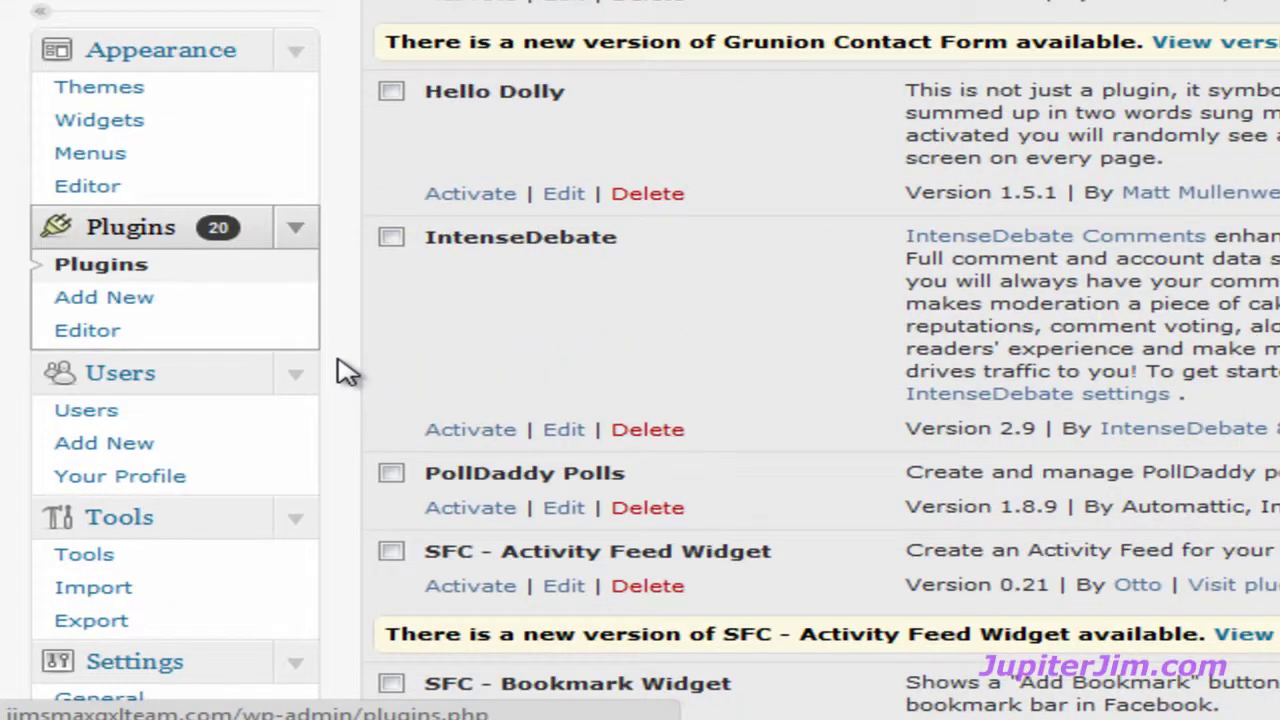
scroll(345, 372, "down", 6)
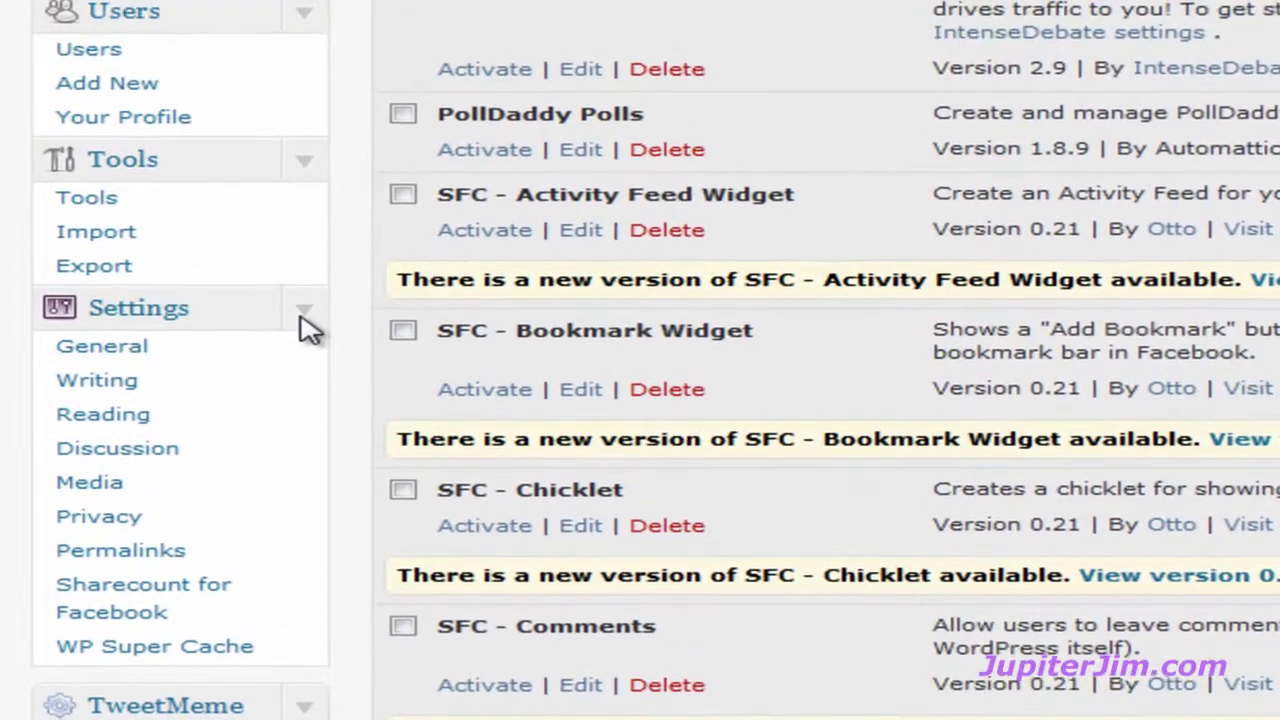
left_click(296, 216)
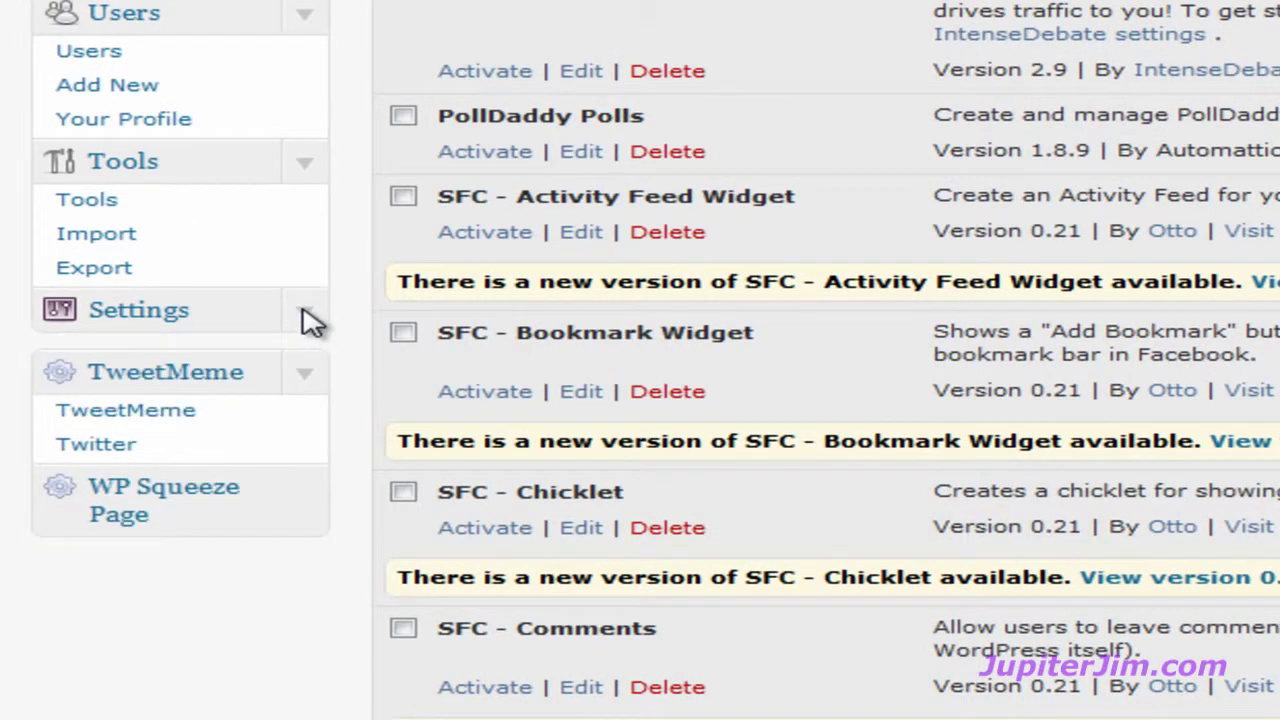
left_click(302, 320)
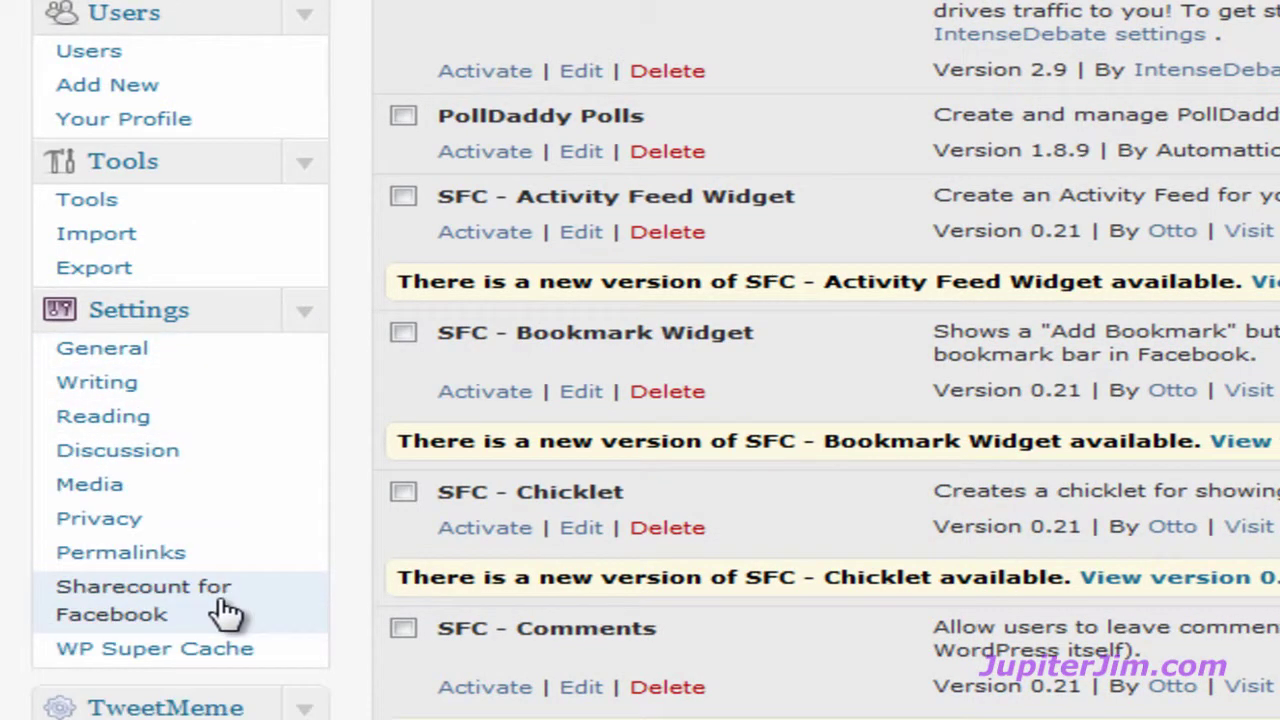
left_click(305, 617)
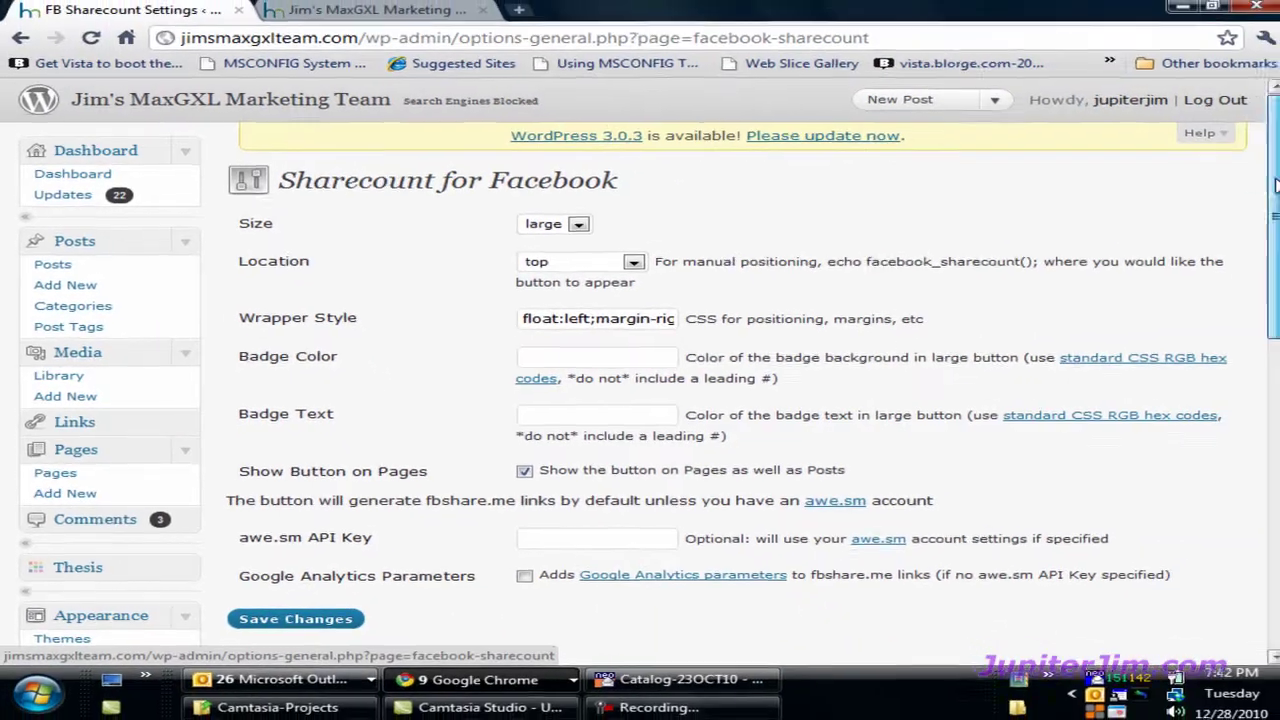
Review the plugin's settings and the available Size and Location options, keeping large and top.
scroll(1276, 297, "down", 3)
left_click_drag(1276, 297, 1276, 203)
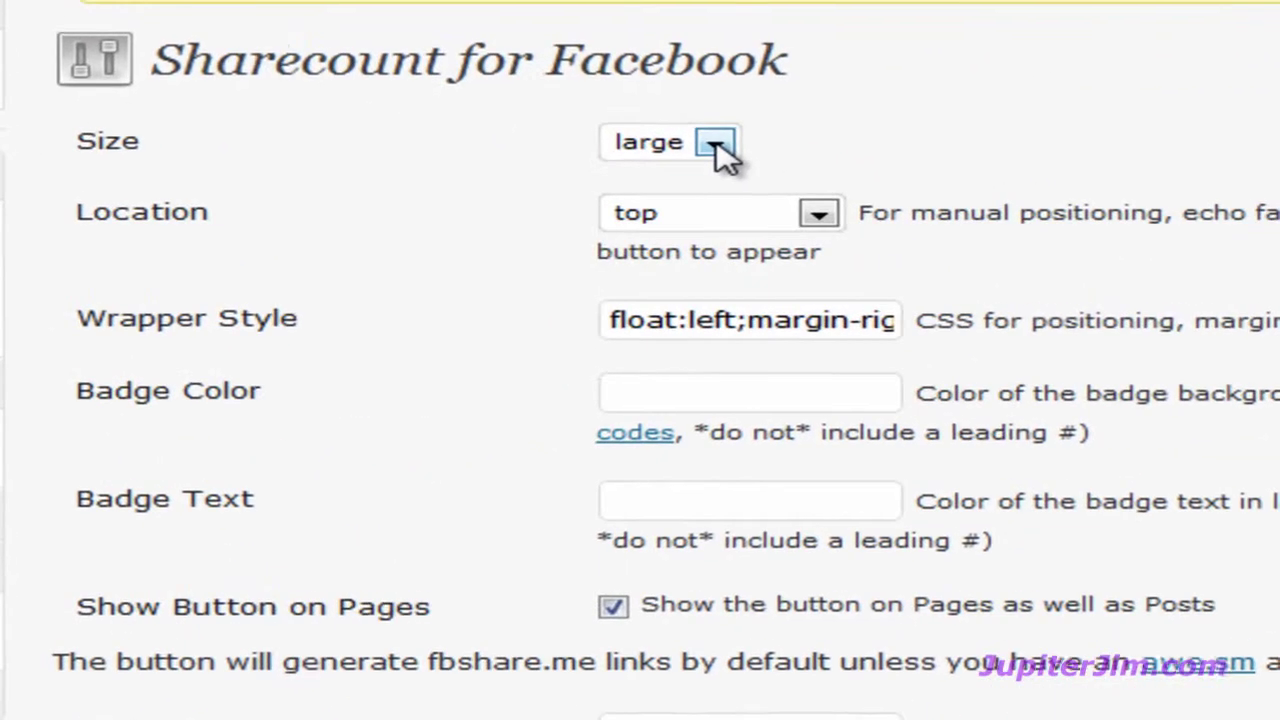
left_click(575, 187)
left_click(700, 177)
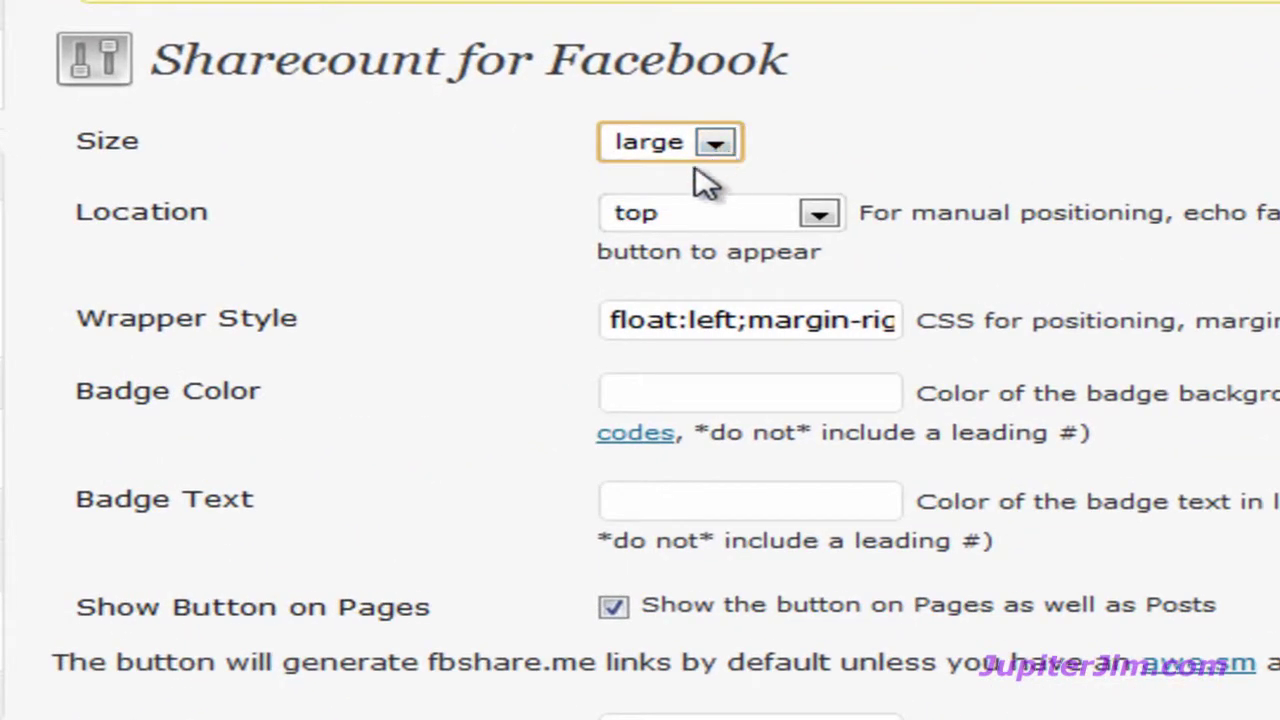
left_click(818, 214)
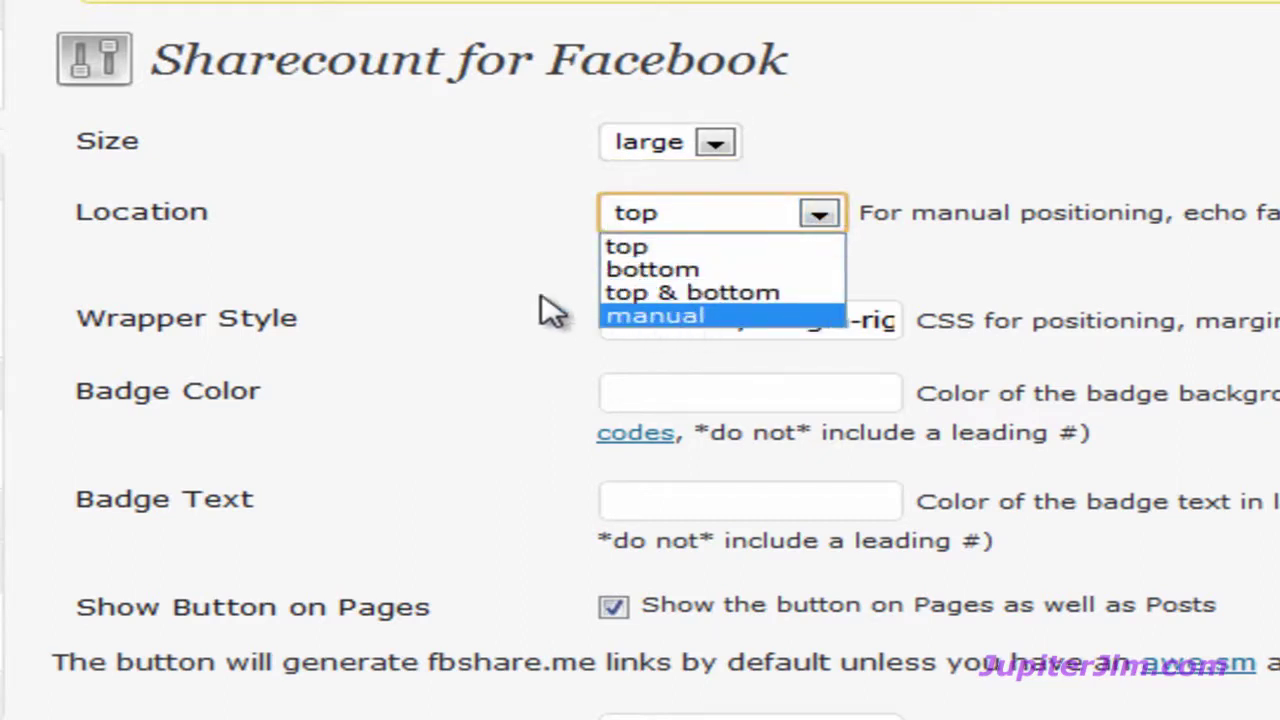
left_click(500, 257)
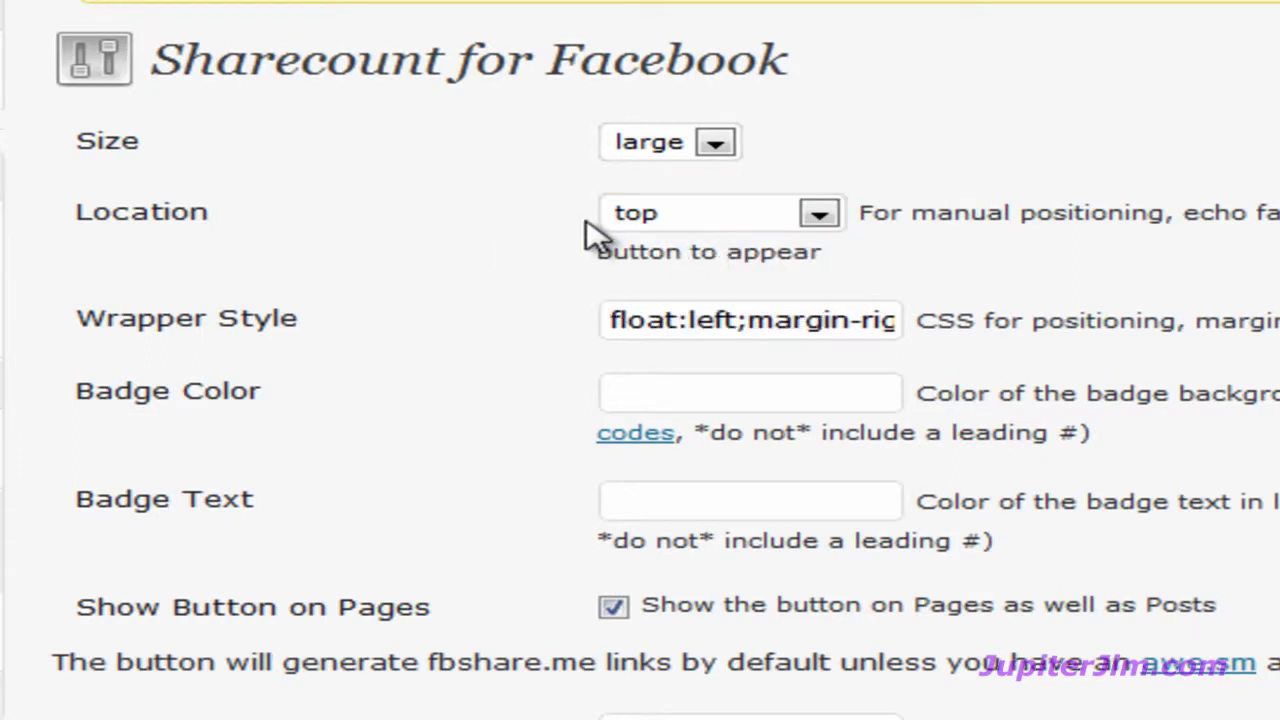
Change the float value in the Wrapper Style CSS to right.
double_click(712, 322)
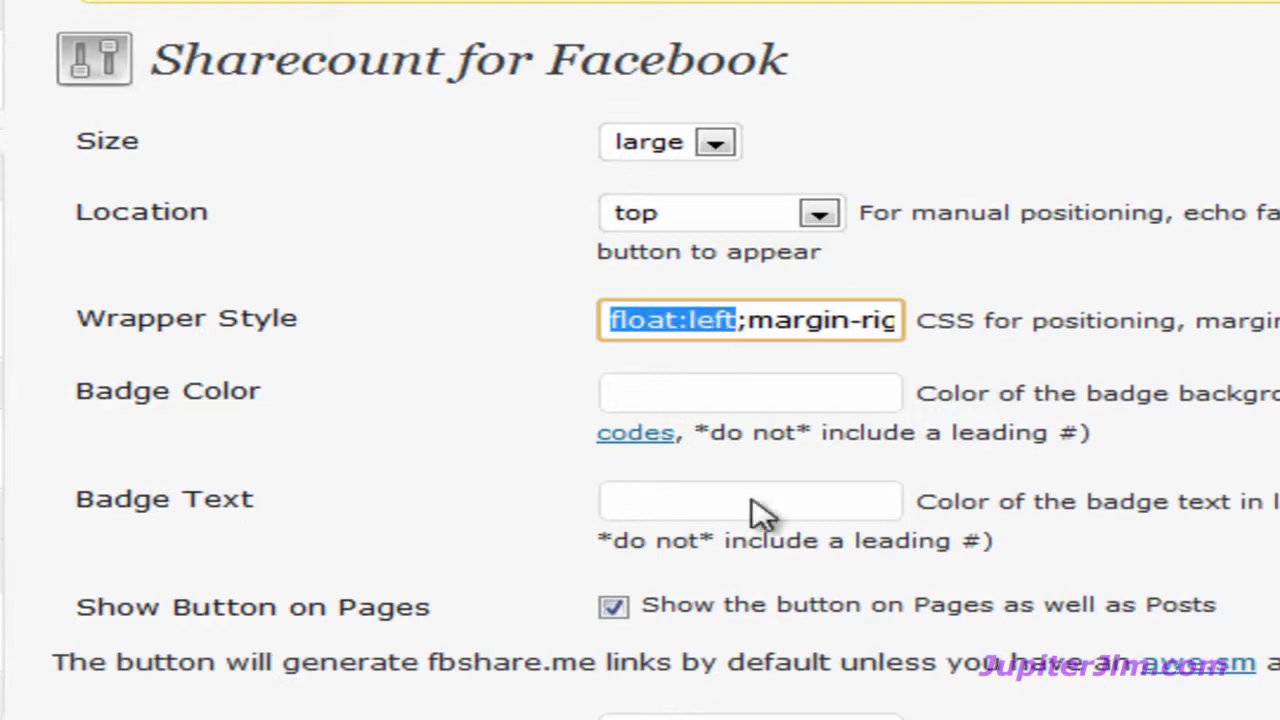
left_click(740, 320)
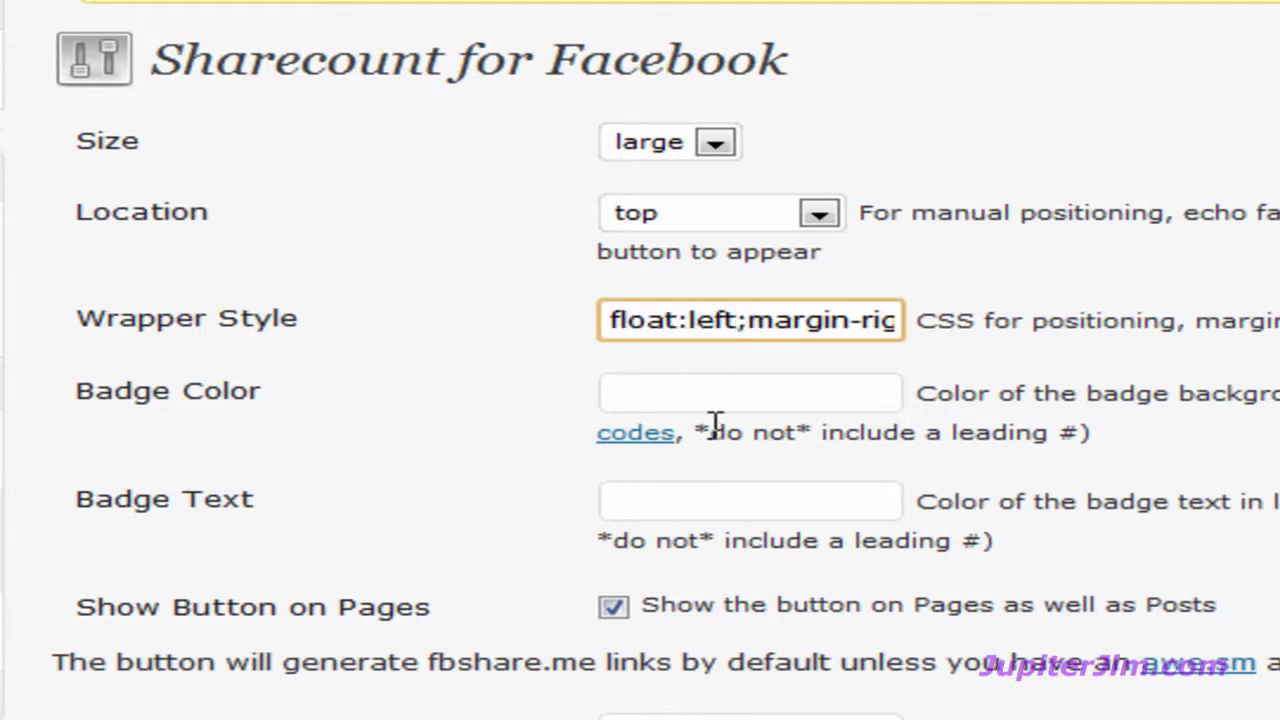
key("BackSpace")
key("BackSpace")
key("BackSpace")
key("BackSpace")
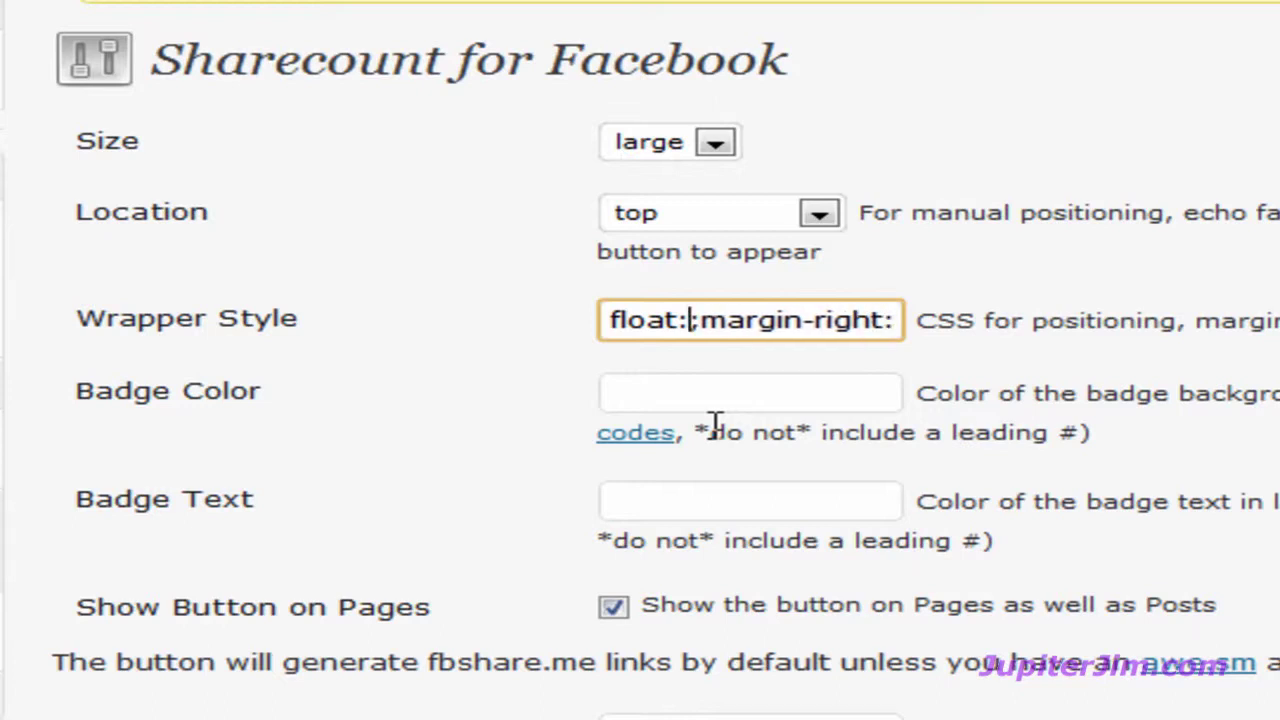
type("right")
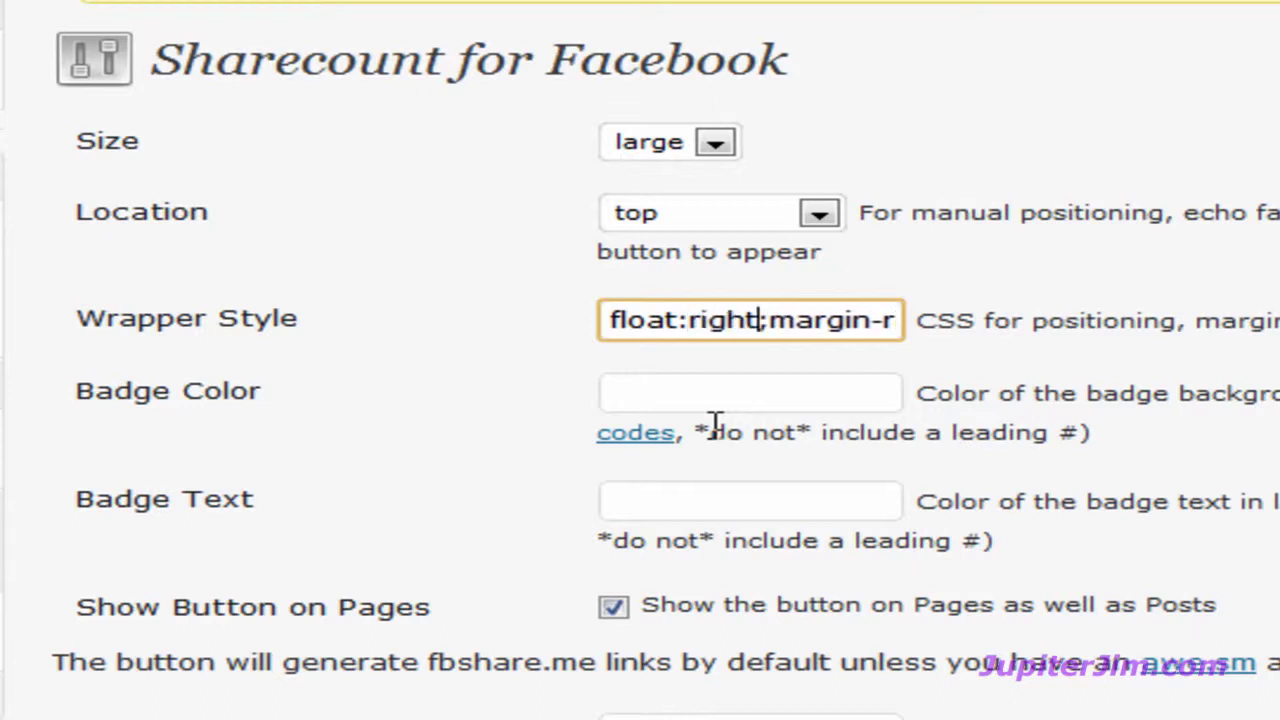
Examine the margin-right part of the Wrapper Style CSS.
left_click_drag(848, 322, 947, 313)
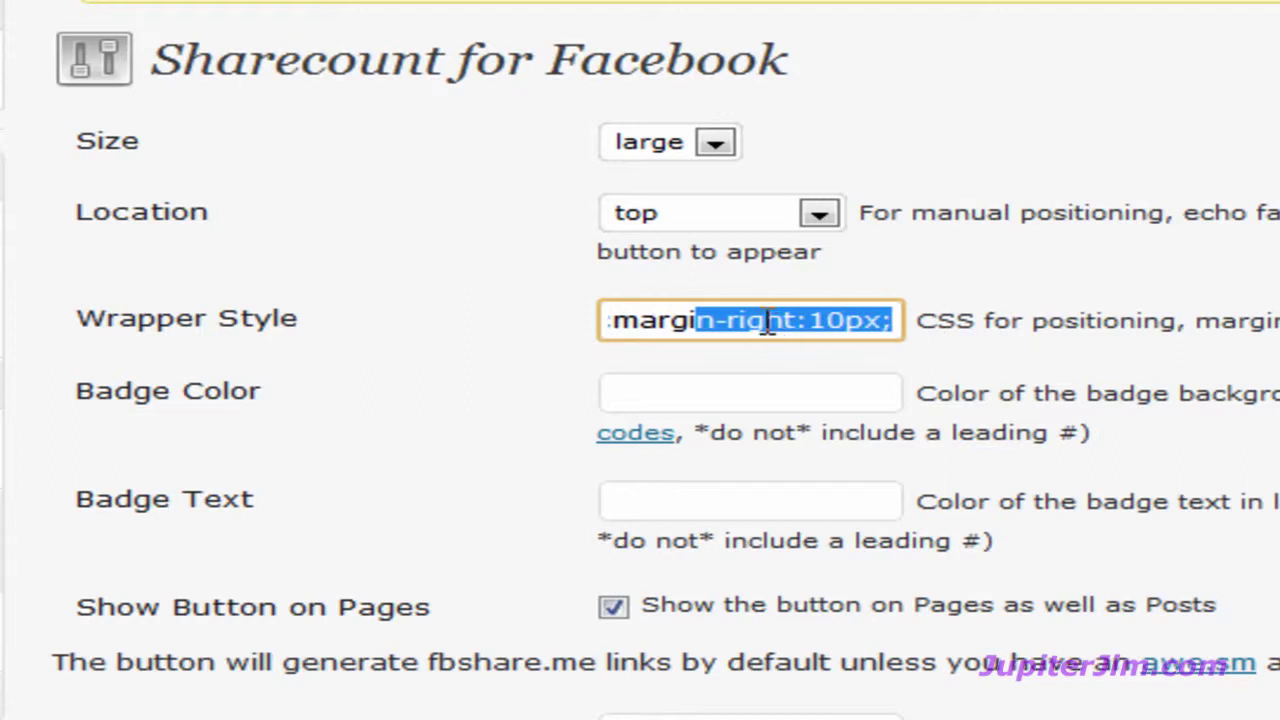
left_click(943, 277)
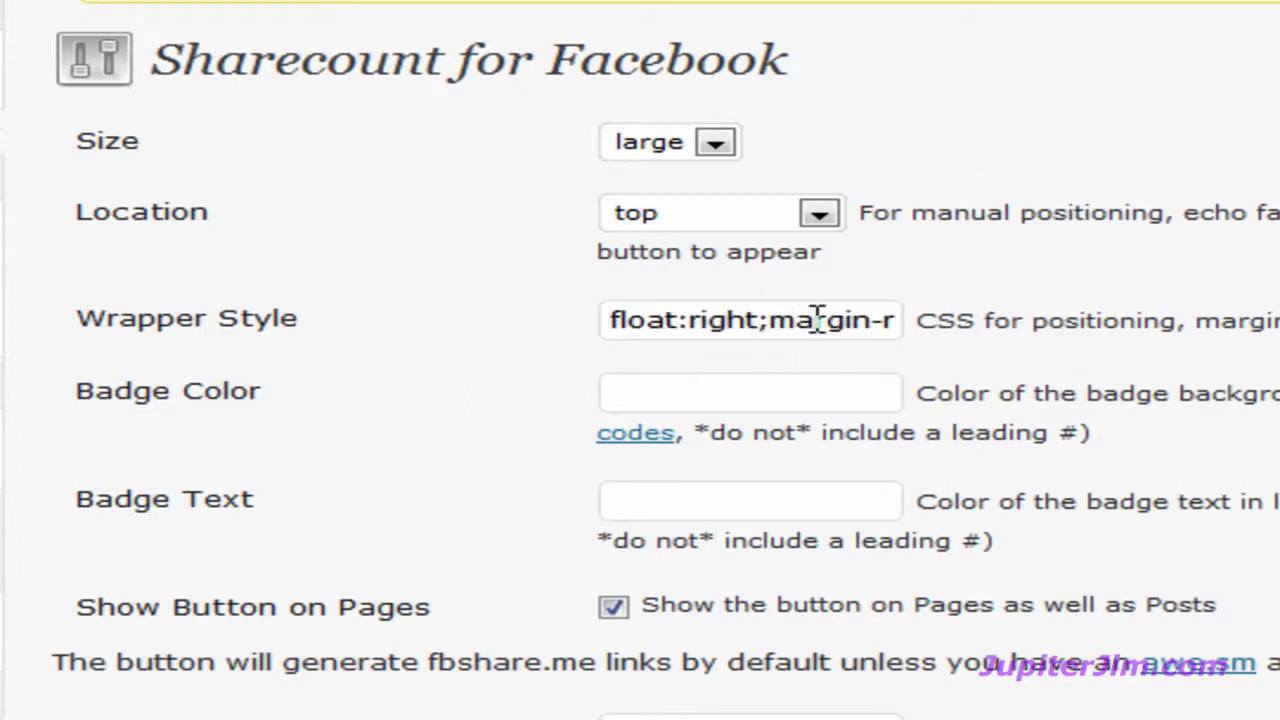
left_click_drag(818, 318, 943, 303)
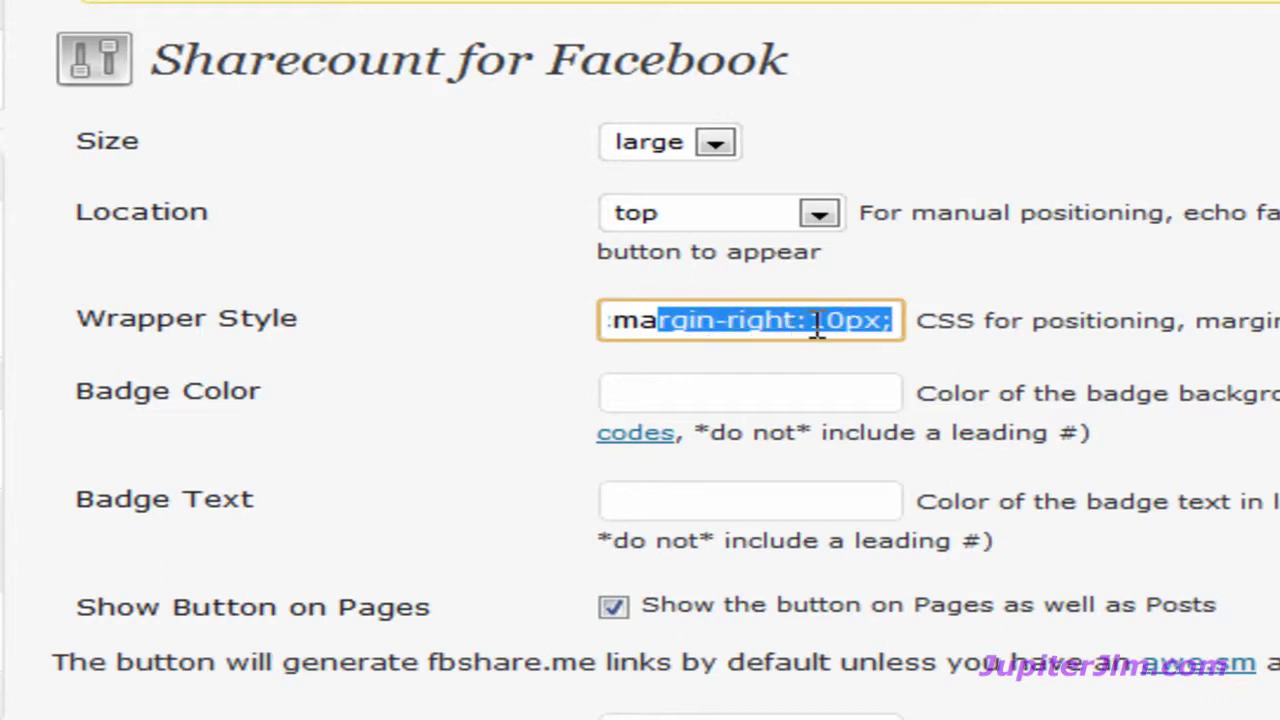
Change the float value in the Wrapper Style CSS to left.
double_click(718, 318)
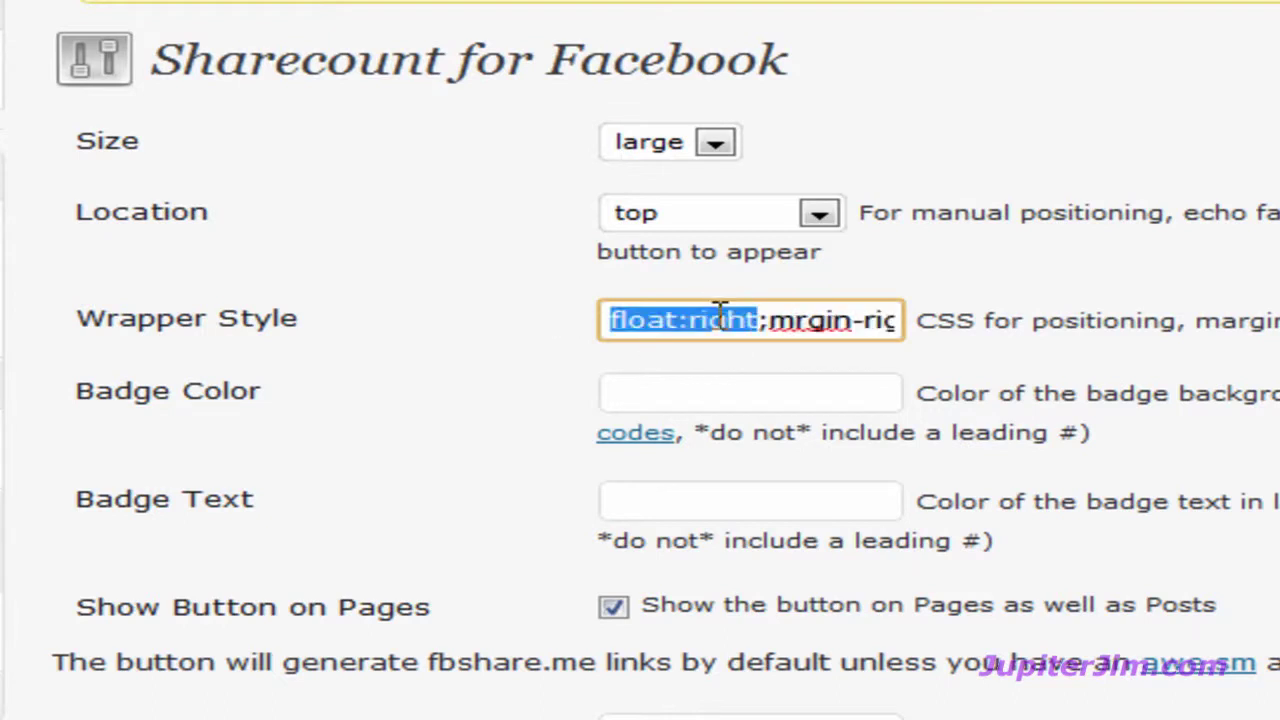
left_click(755, 336)
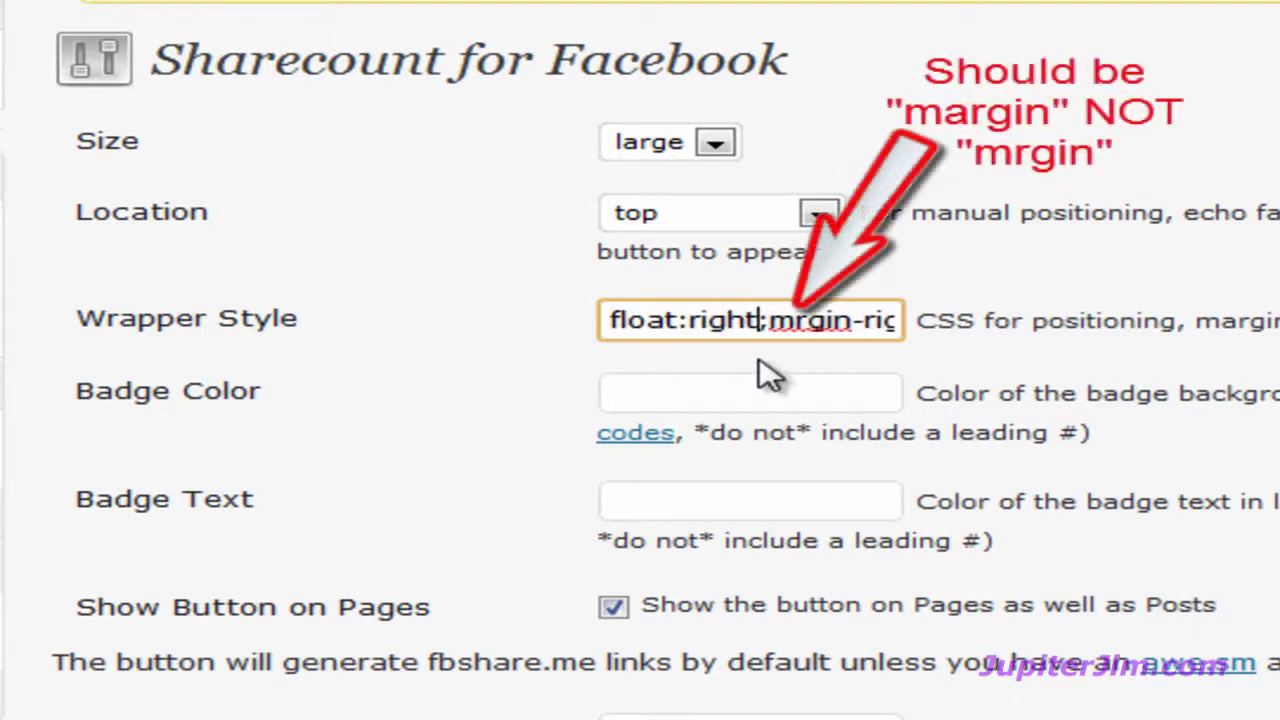
key("BackSpace")
key("BackSpace")
key("BackSpace")
key("BackSpace")
key("BackSpace")
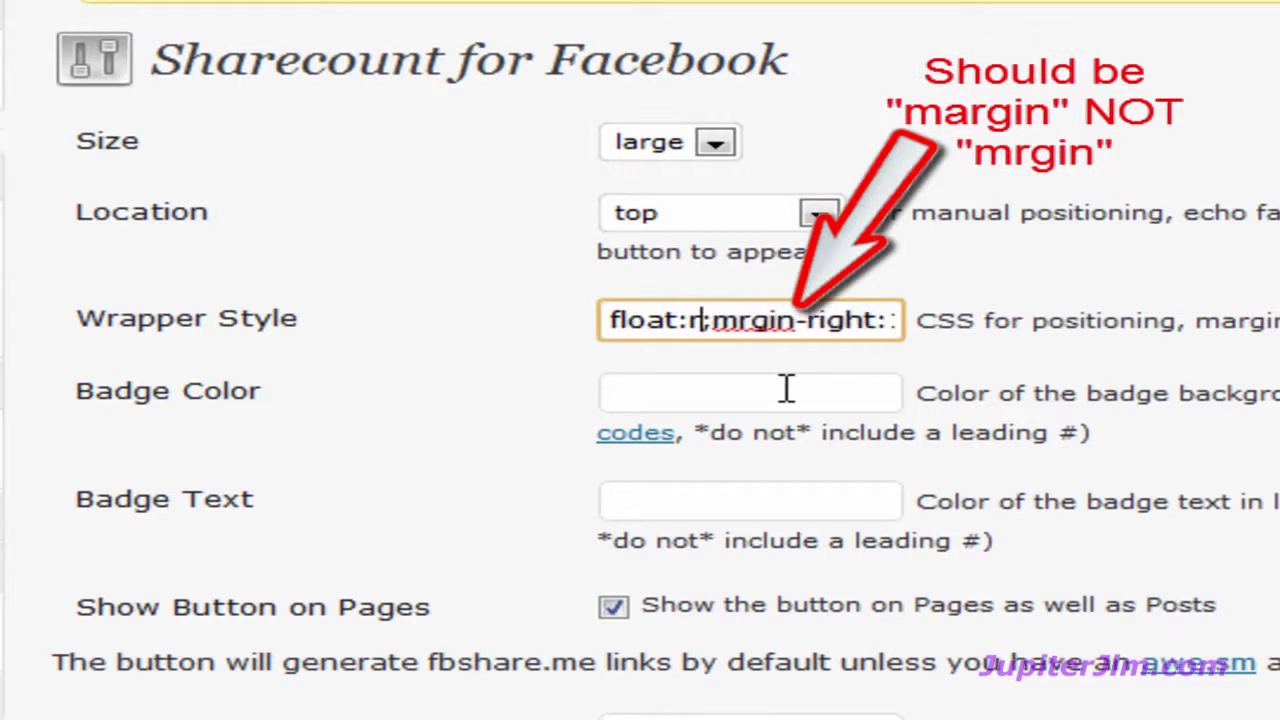
type("left")
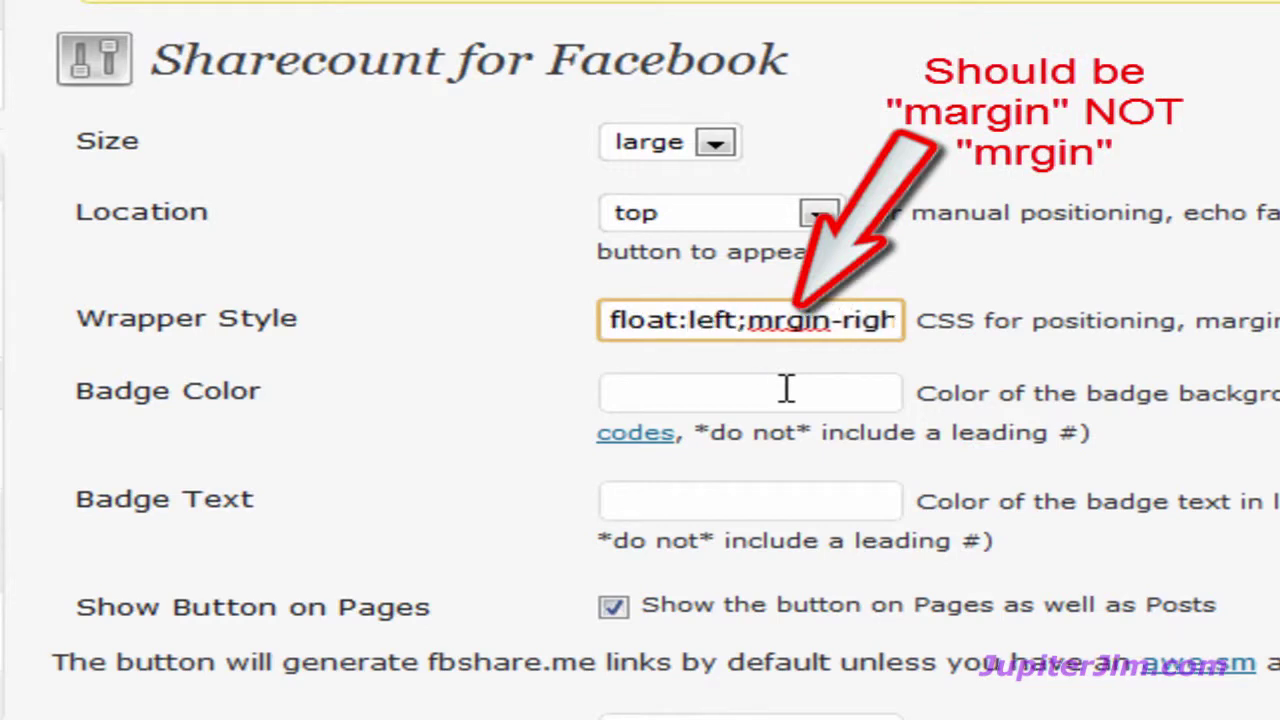
left_click(497, 335)
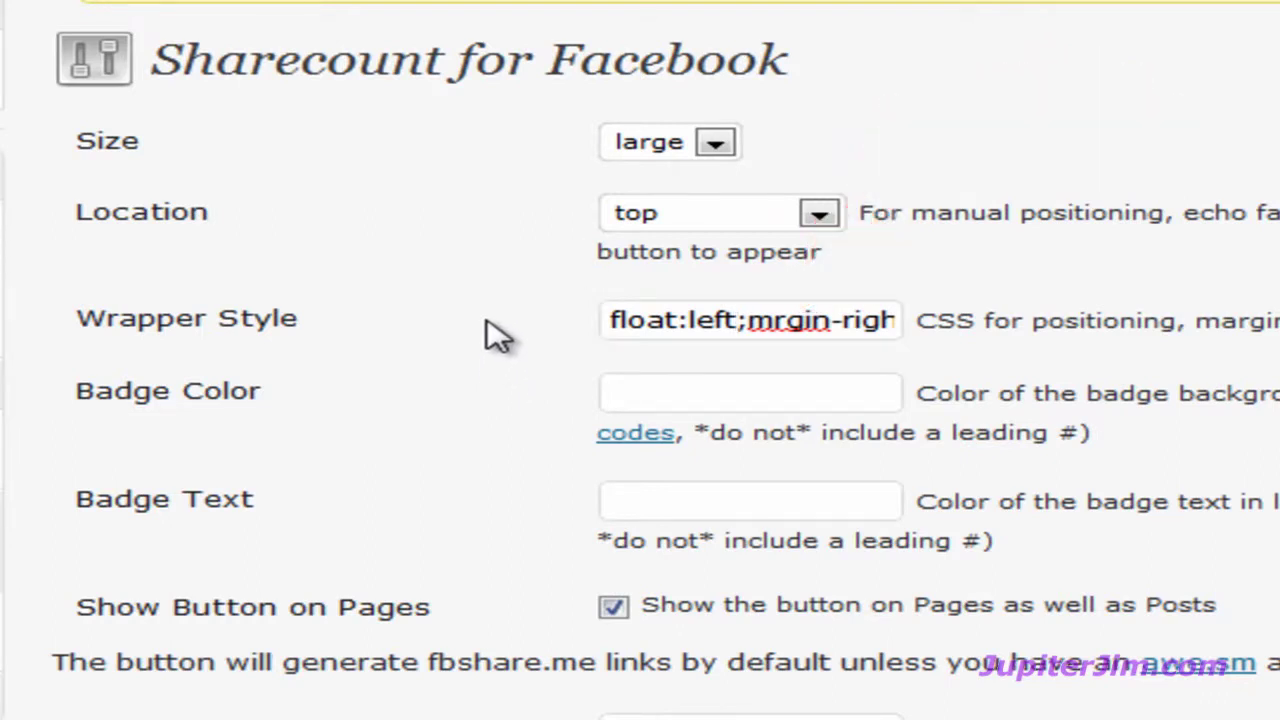
Try #876678 as the Badge Color, and clear the field again.
left_click(636, 395)
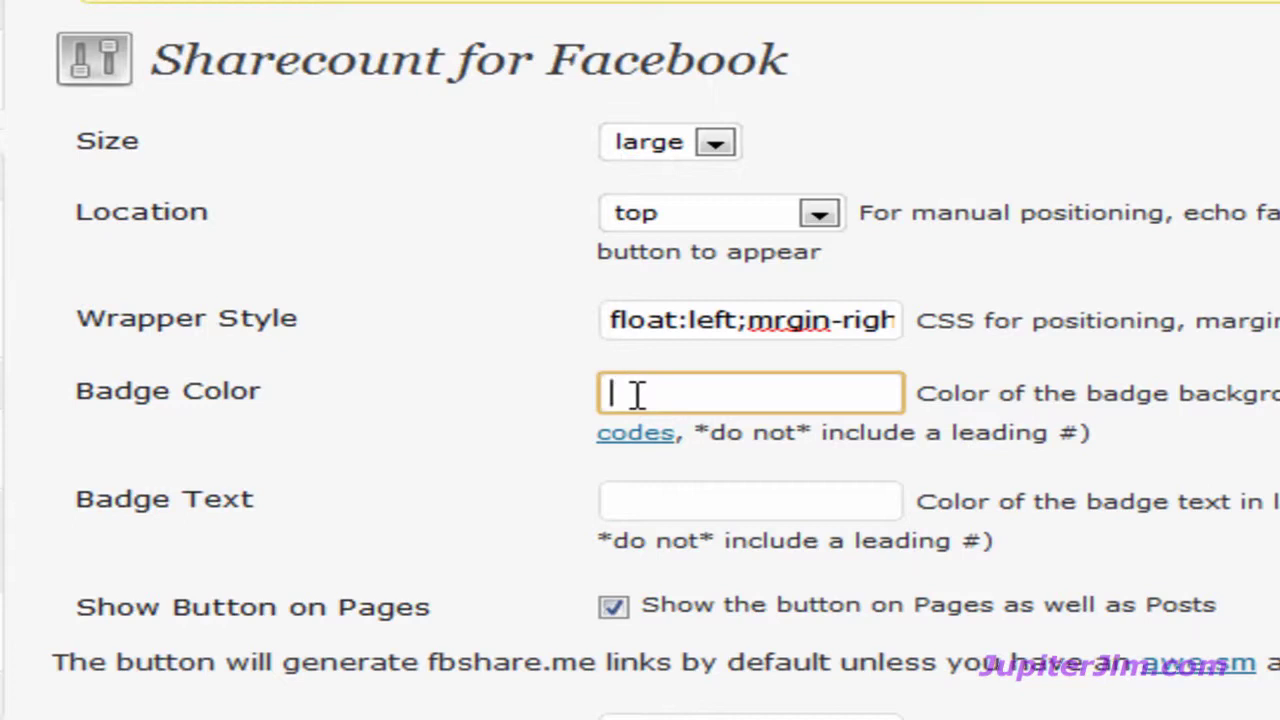
type("876678")
key("Home")
type("#")
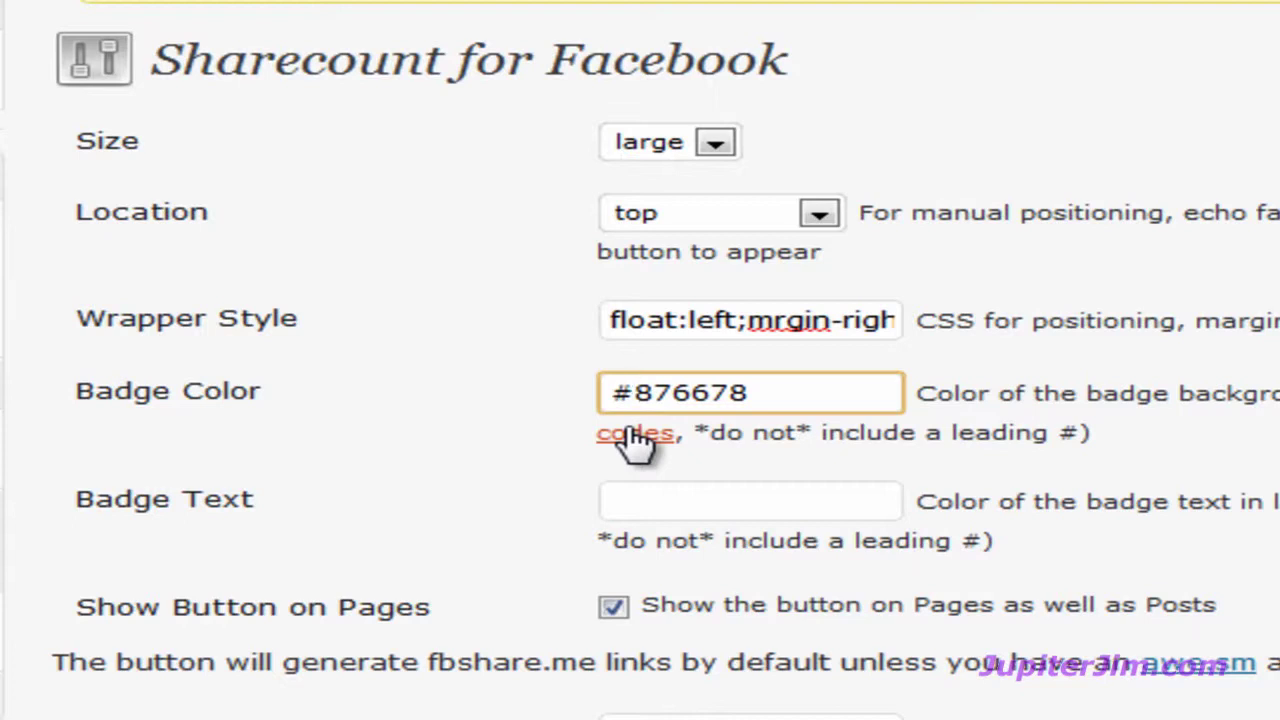
left_click_drag(794, 391, 586, 397)
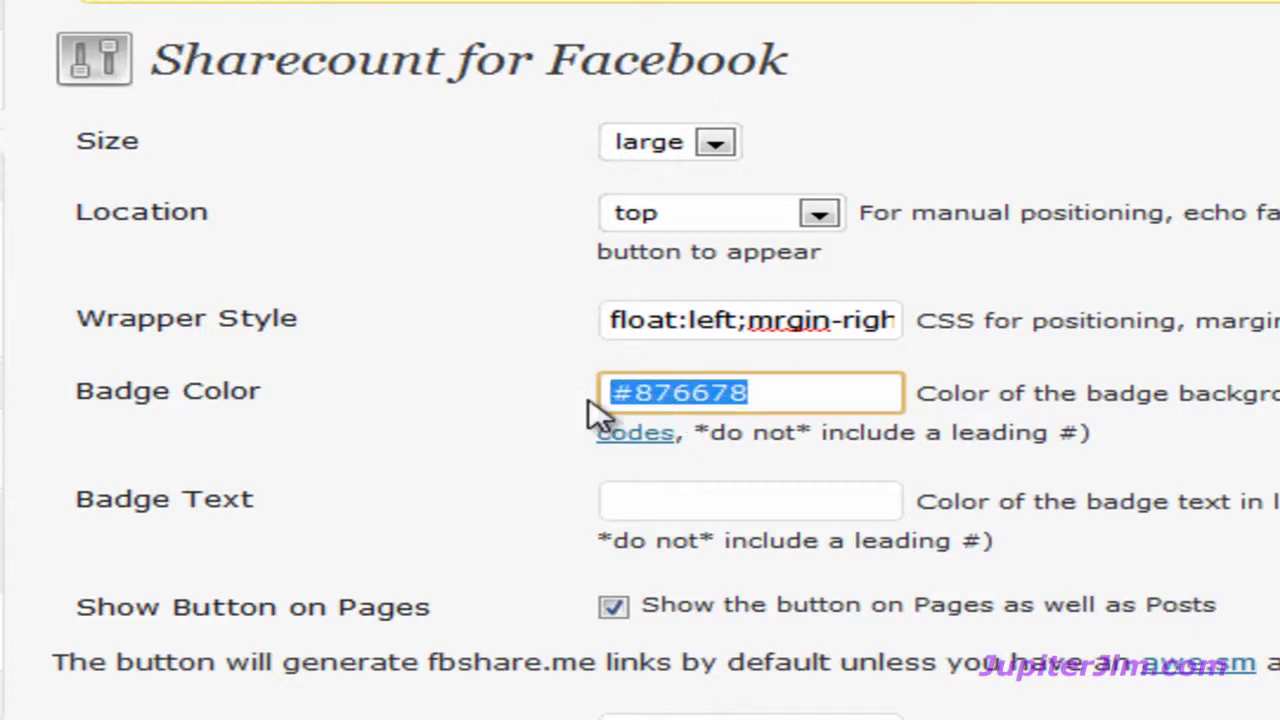
key("BackSpace")
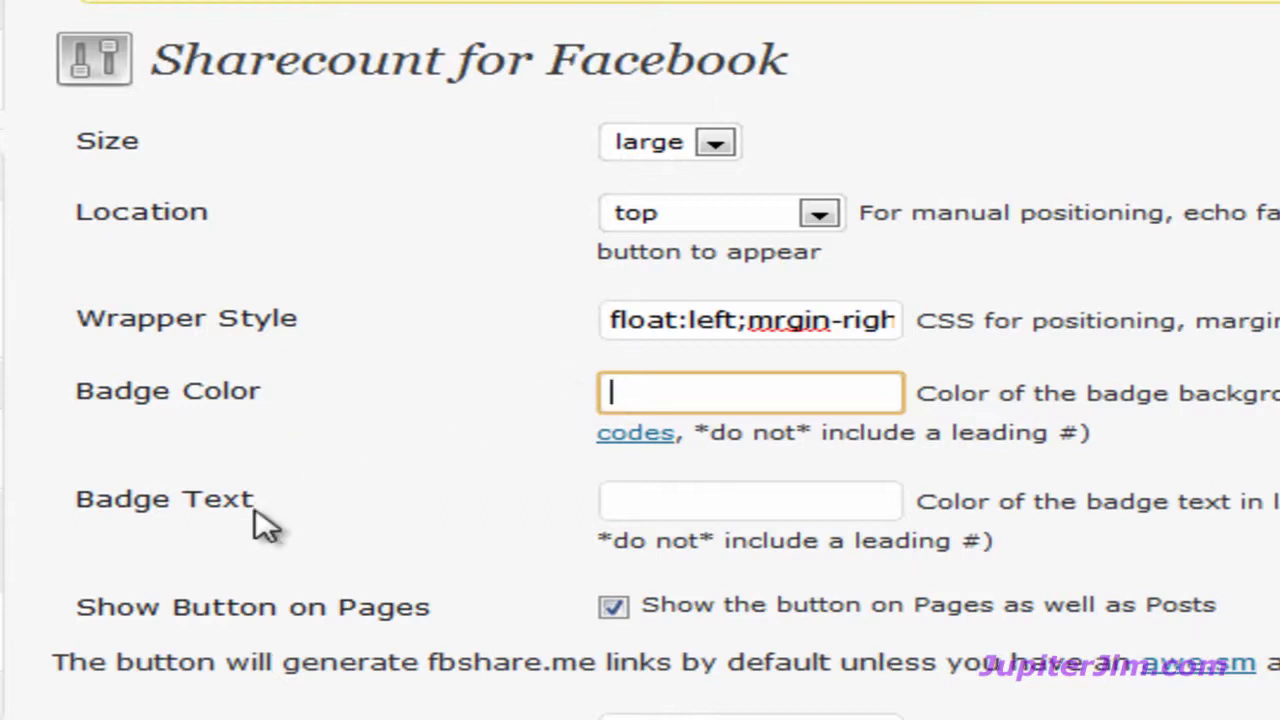
Turn off showing the button on Pages and save the plugin settings.
scroll(300, 495, "down", 2)
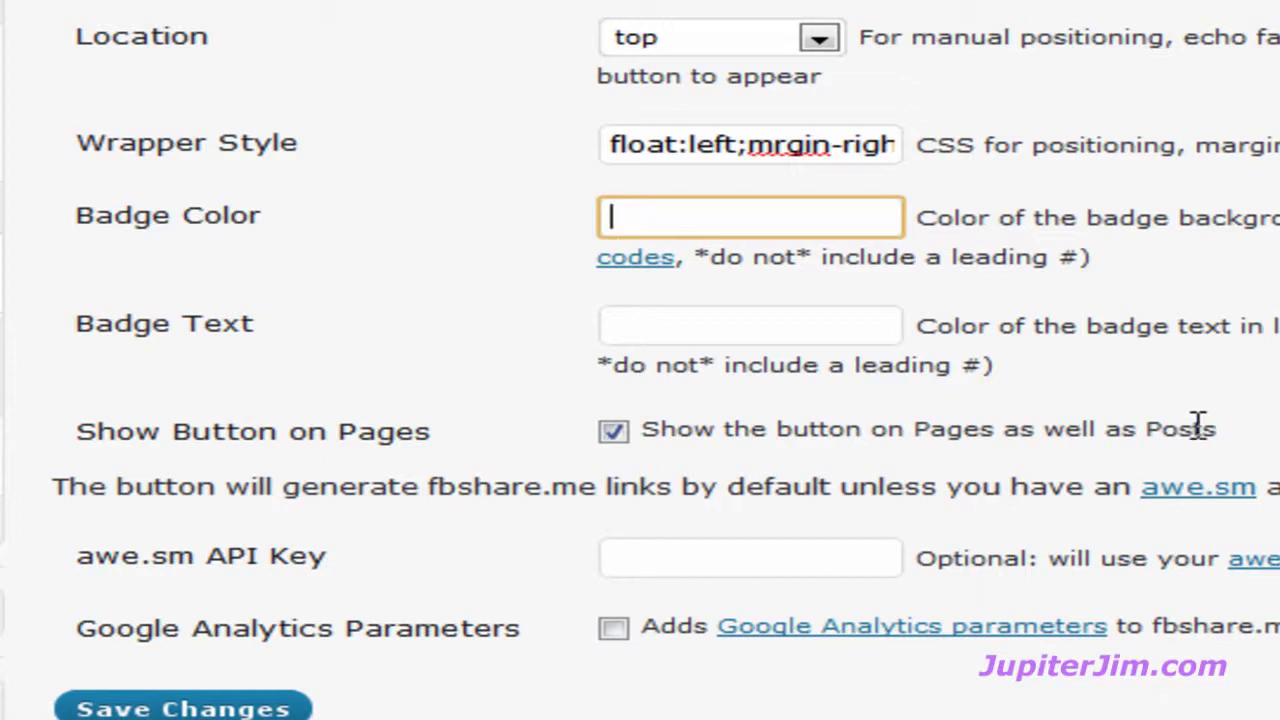
left_click(614, 432)
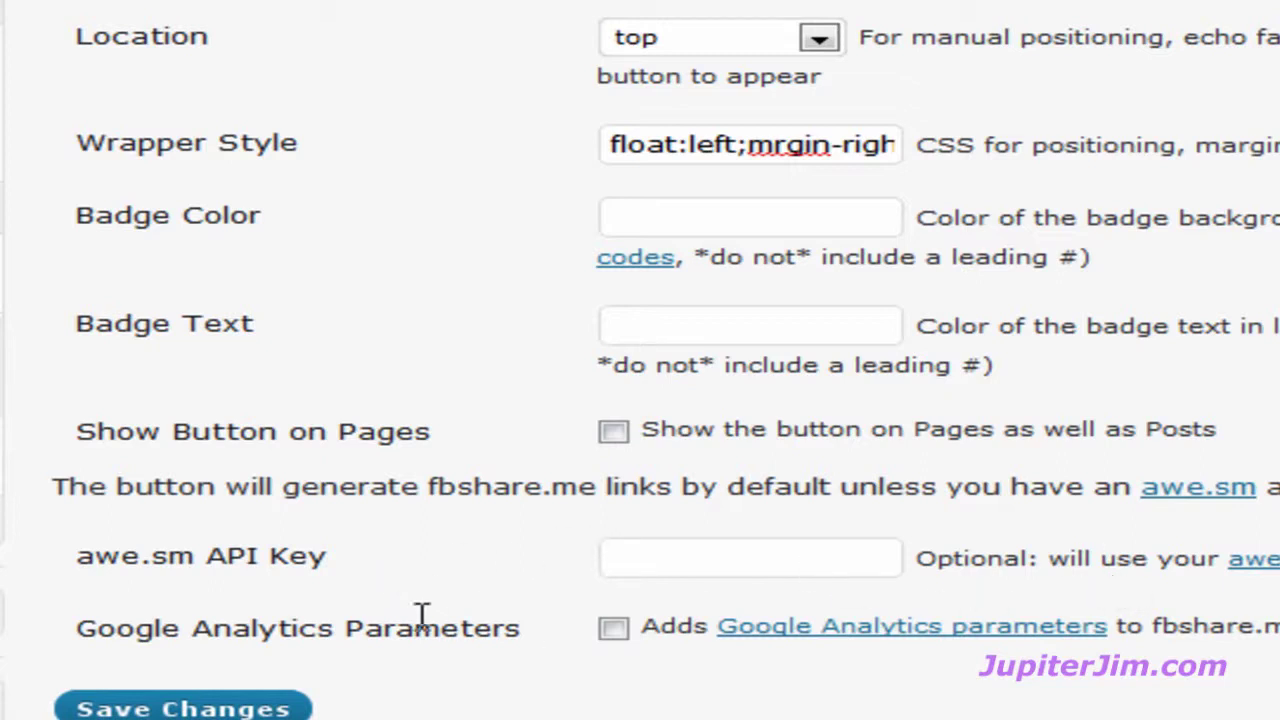
left_click(163, 708)
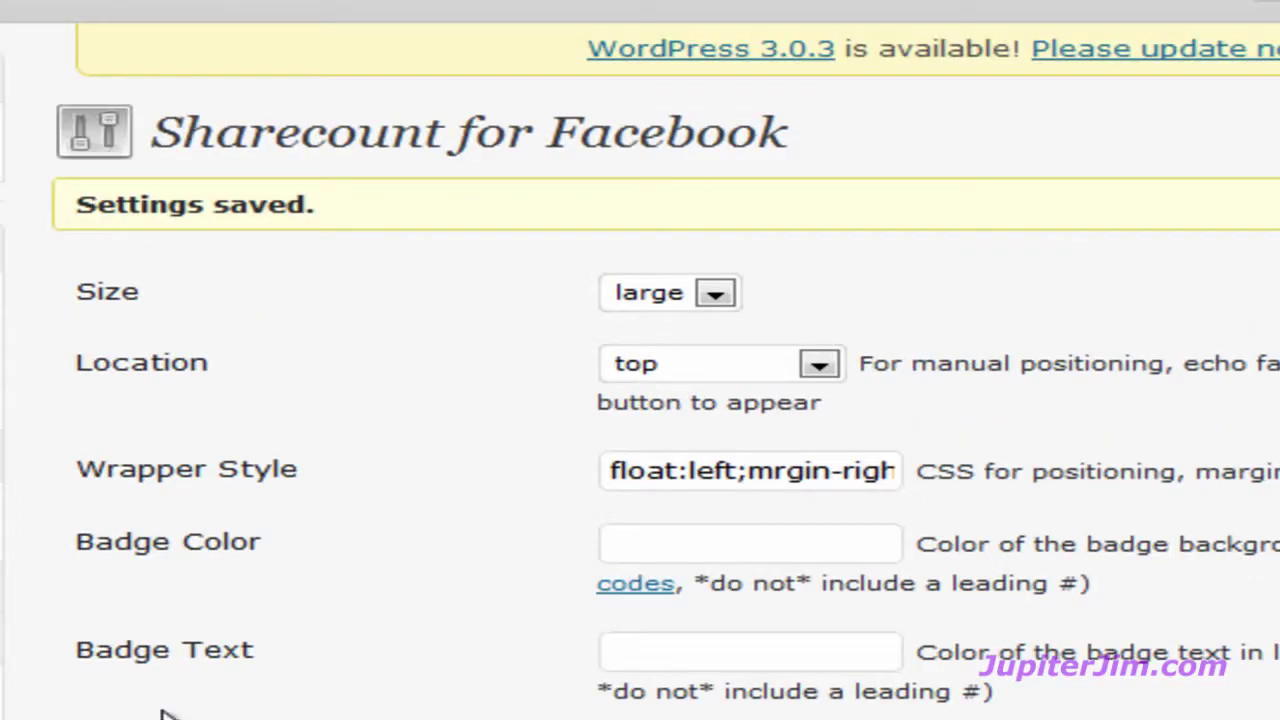
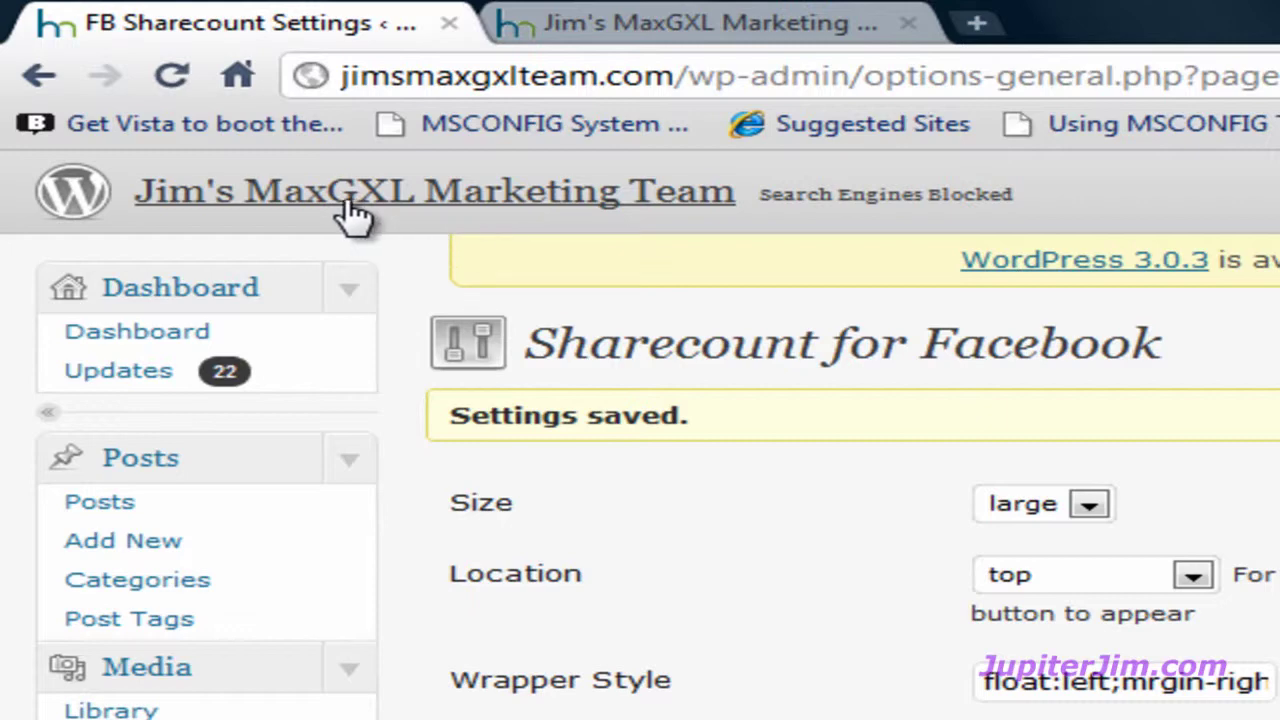
Open the blog's public site in a new browser tab from the admin site title.
right_click(351, 214)
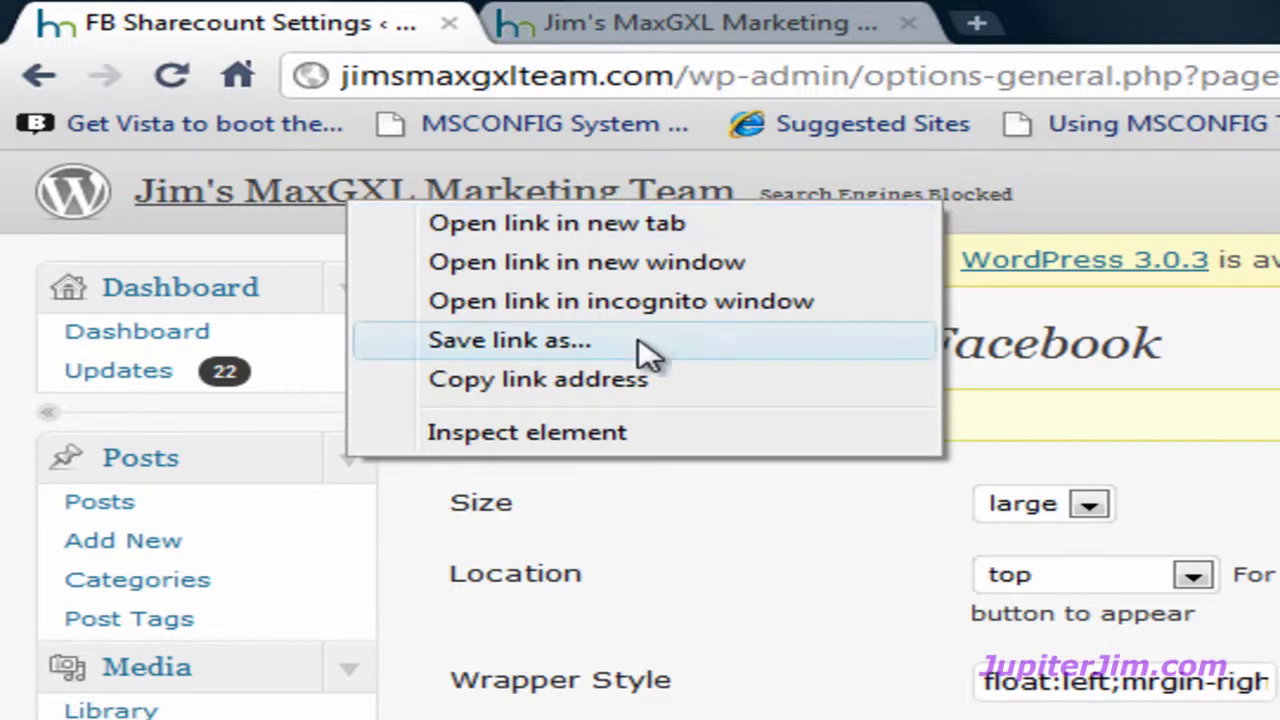
left_click(595, 474)
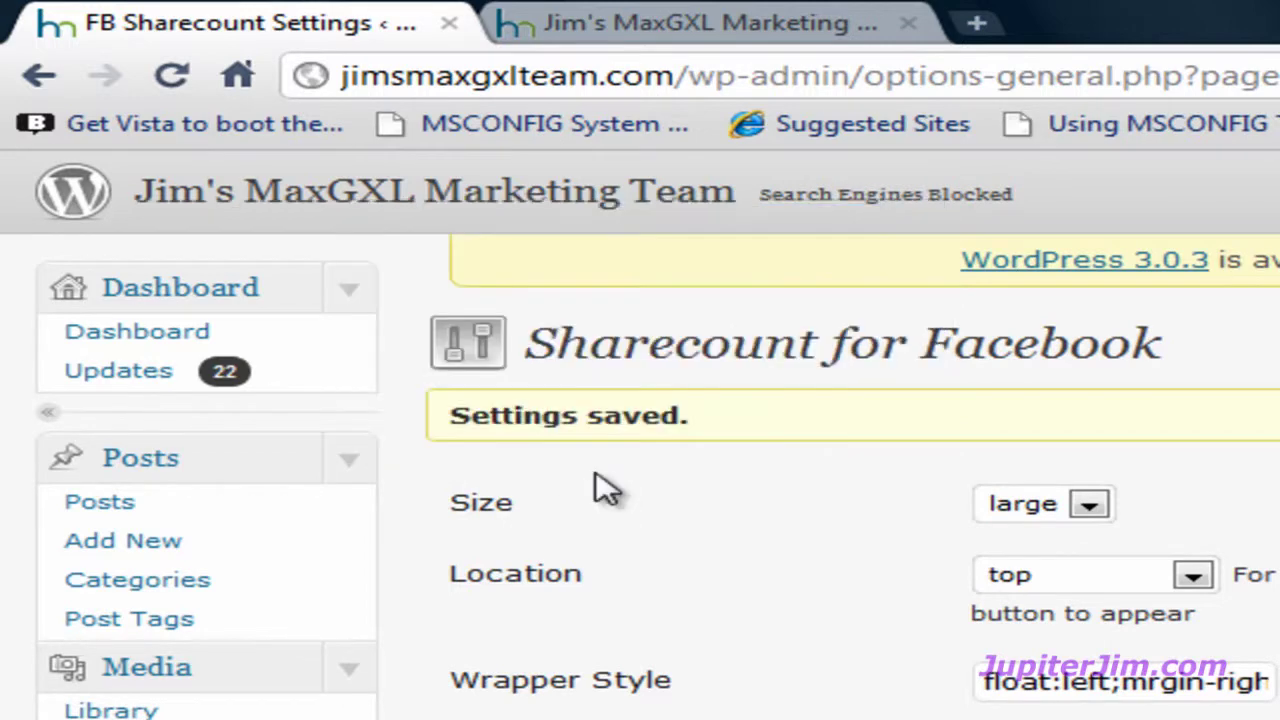
right_click(410, 197)
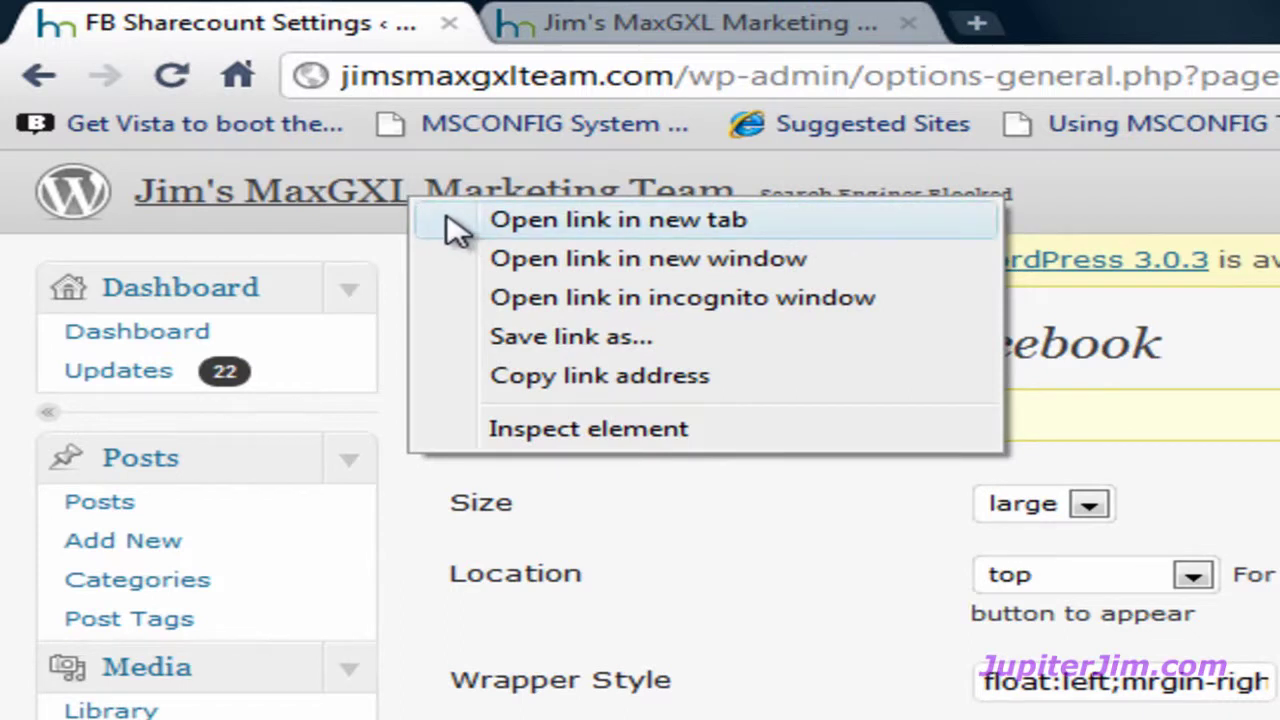
left_click(455, 228)
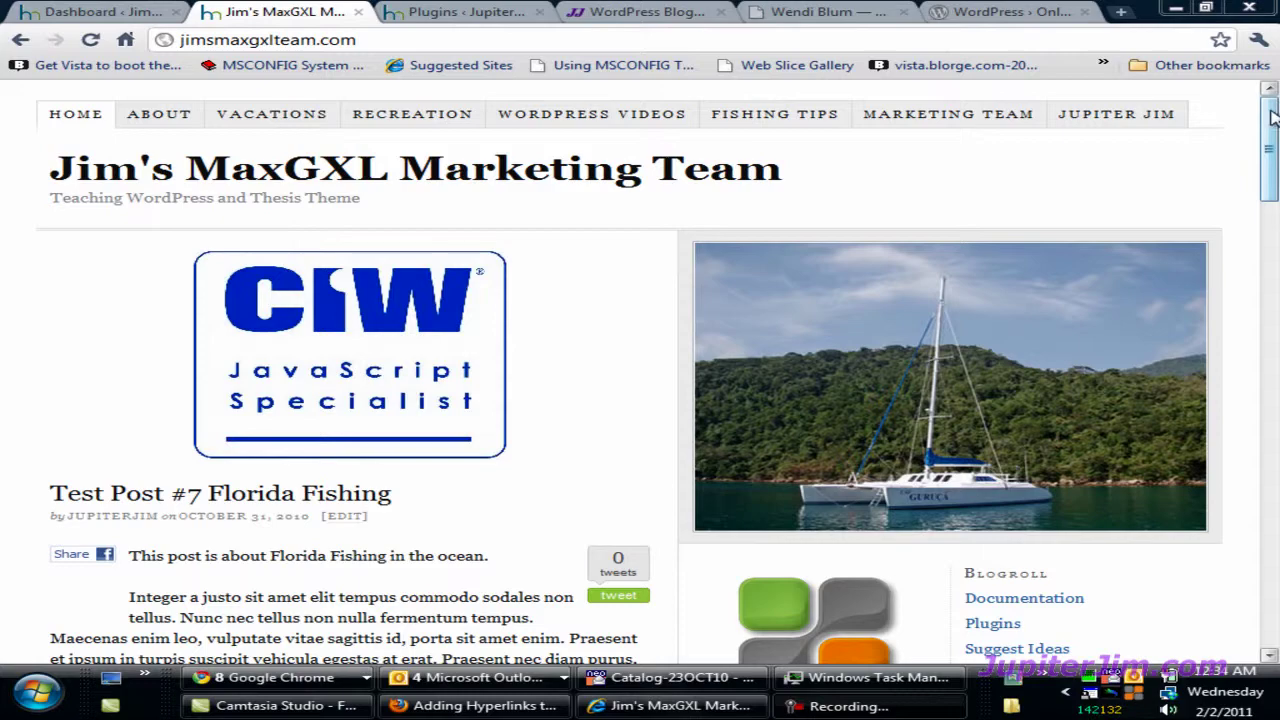
Open the post "Adding Hyperlinks to WordPress Blog Posts" on the live site and check its Facebook share button.
left_click_drag(1272, 118, 1275, 310)
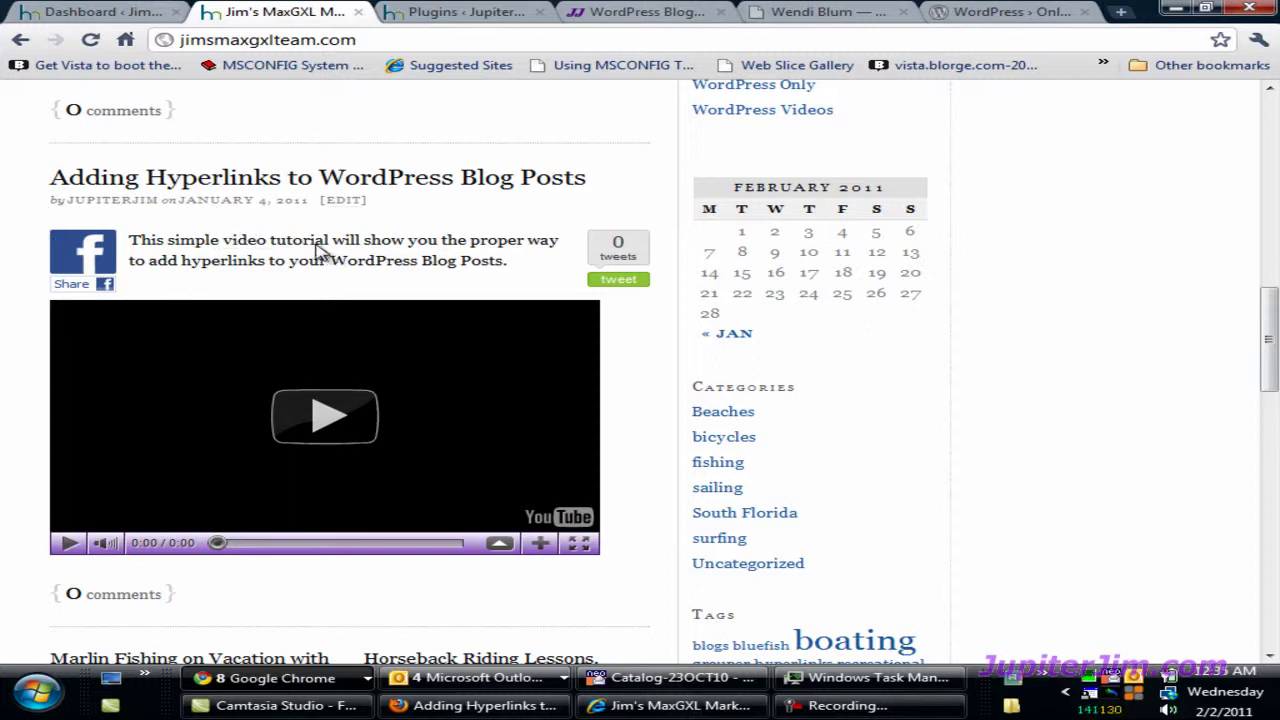
left_click(278, 183)
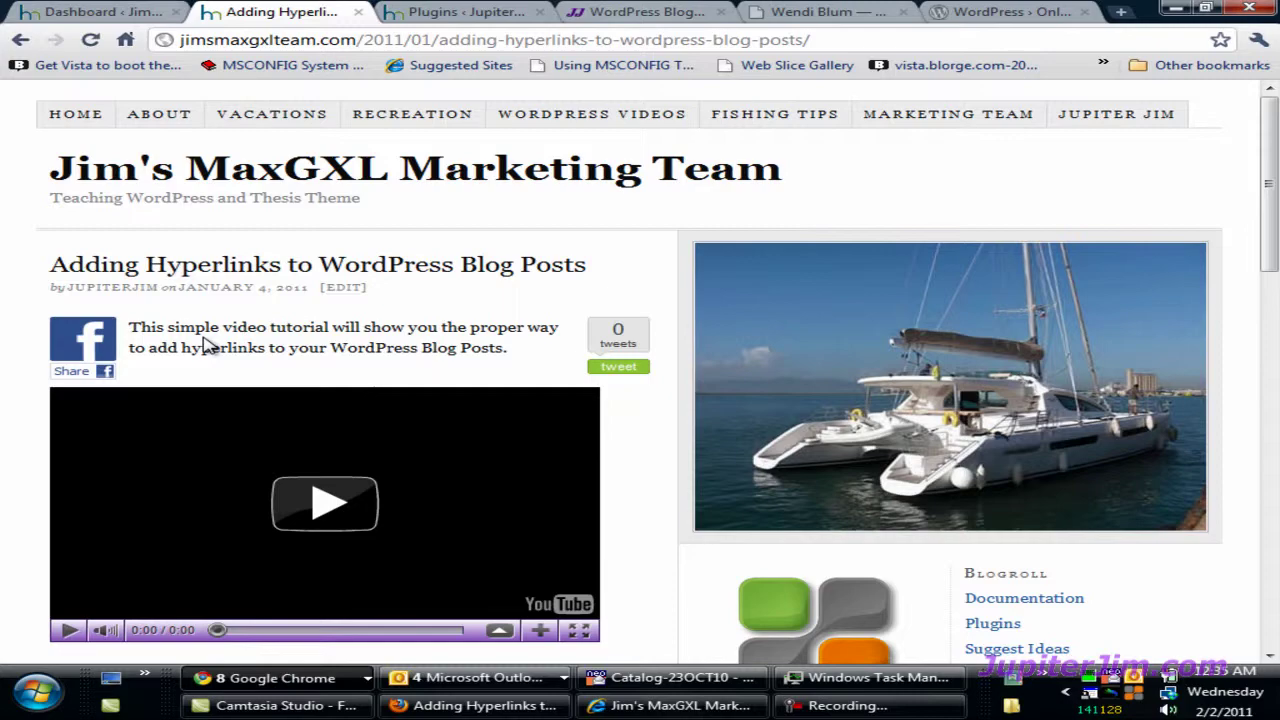
mouse_move(1275, 130)
left_mouse_down()
mouse_move(1275, 483)
mouse_move(1275, 139)
left_mouse_up()
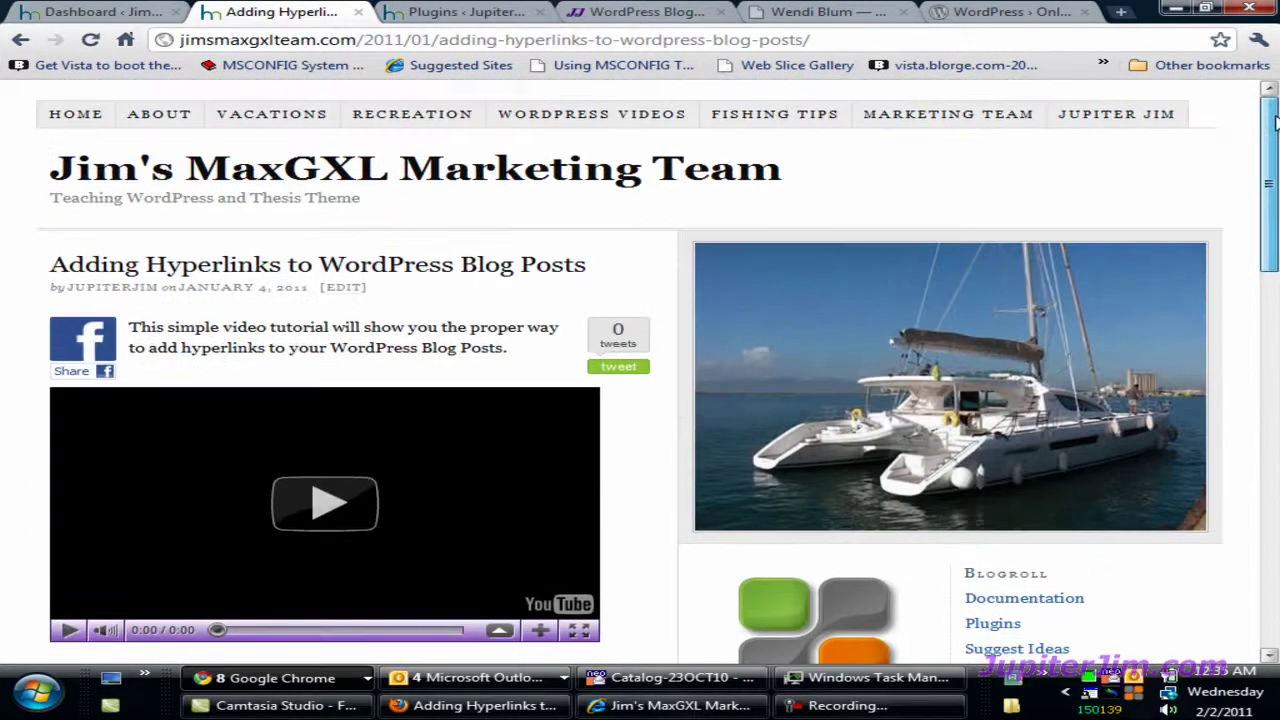
Return to the blog's home page and check the share button on "Test Post #7 Florida Fishing".
left_click(69, 117)
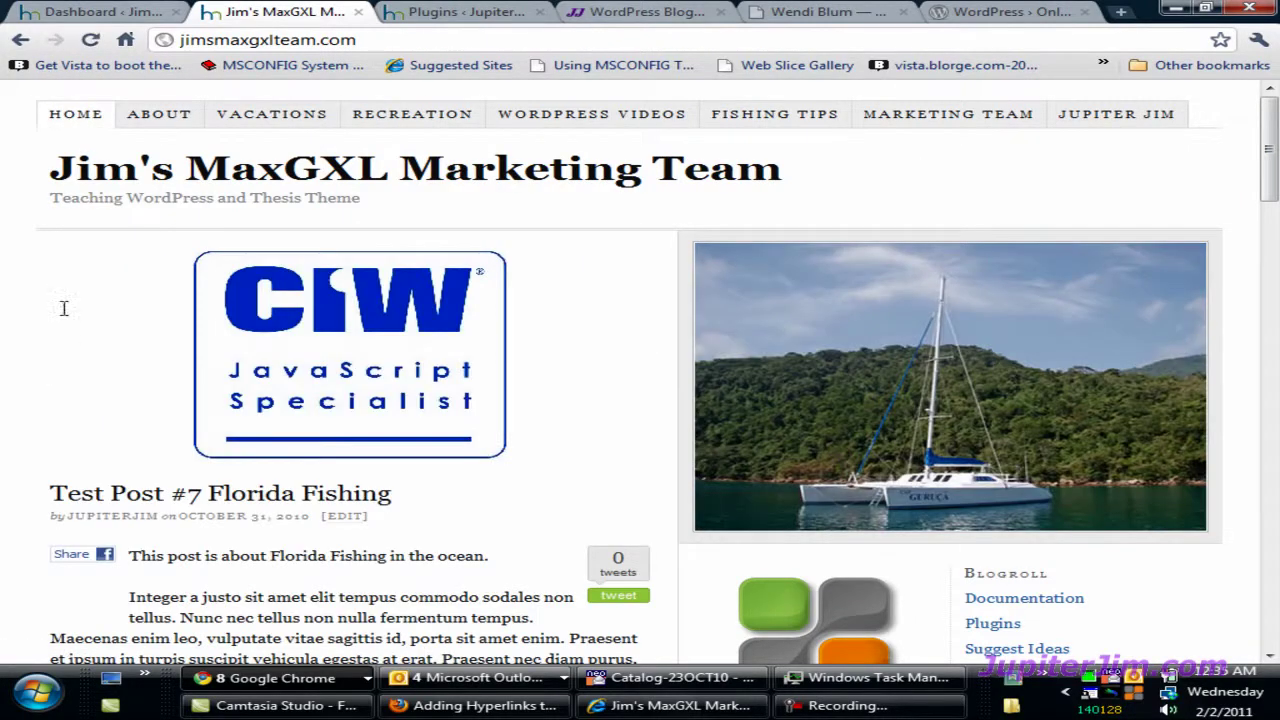
scroll(60, 334, "down", 1)
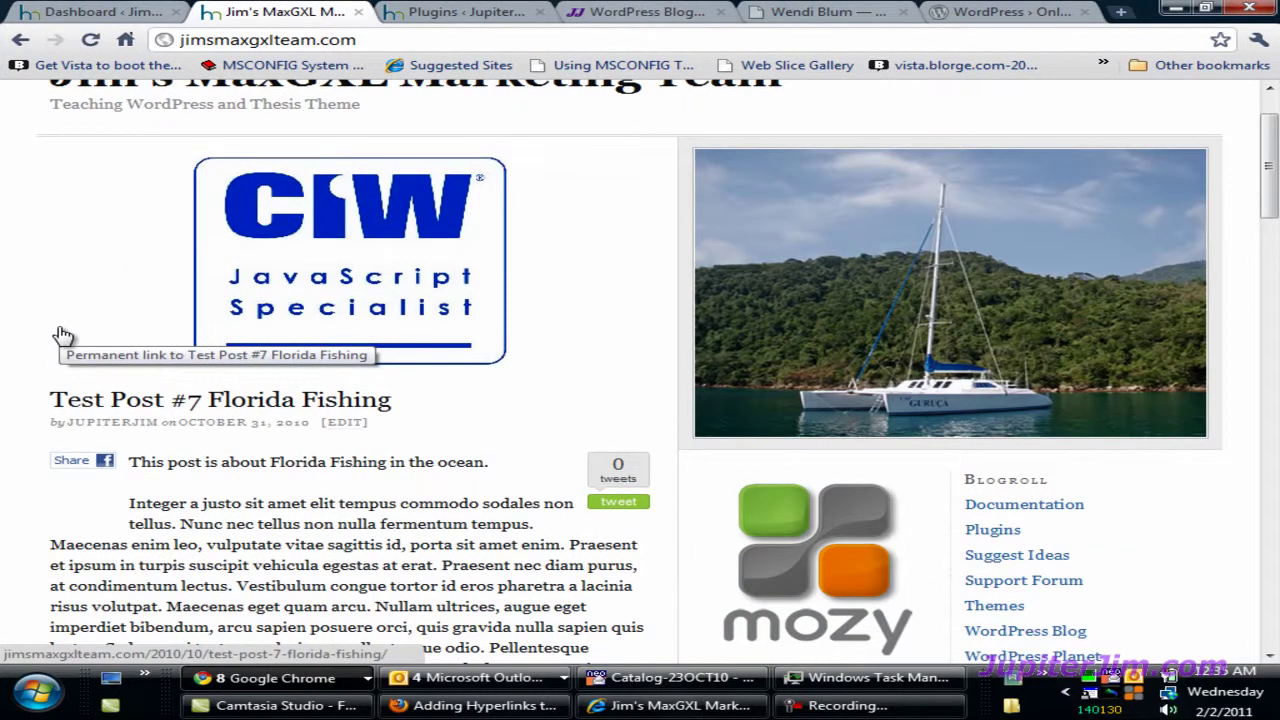
scroll(60, 334, "down", 1)
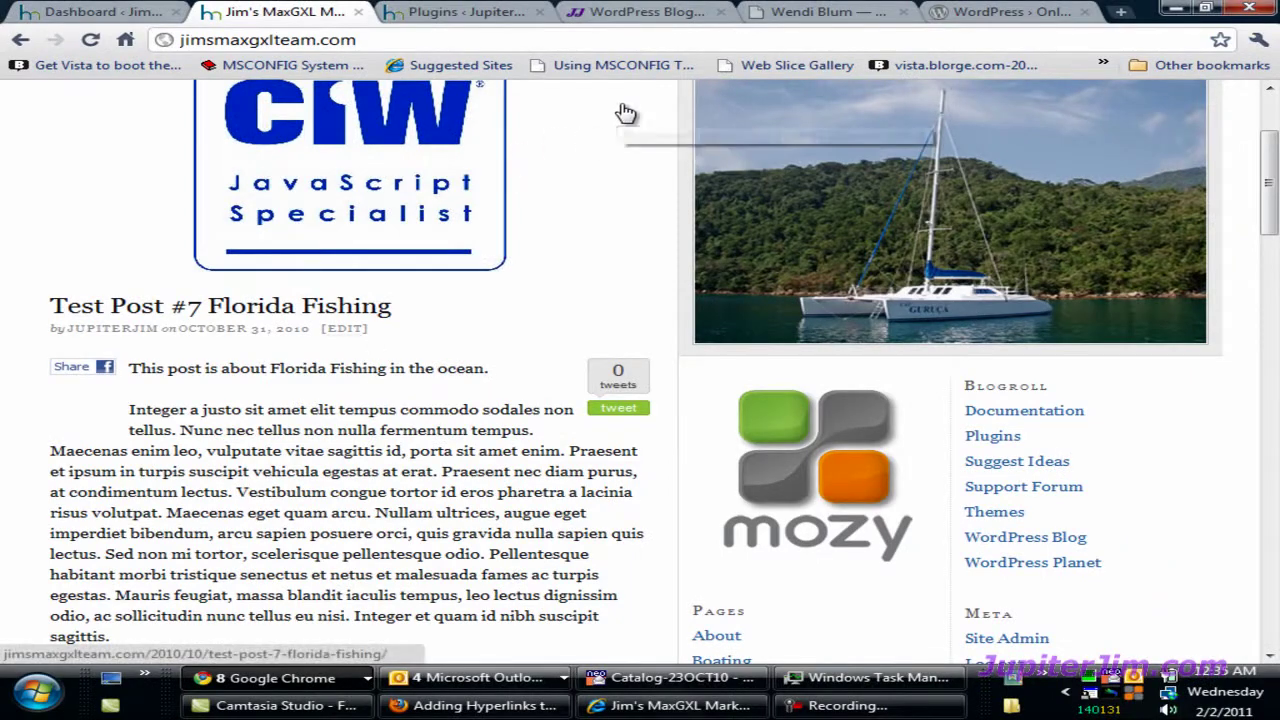
Switch to the Jupiter Jim's Marketing Team blog and examine the Facebook share badges on its posts.
left_click(645, 14)
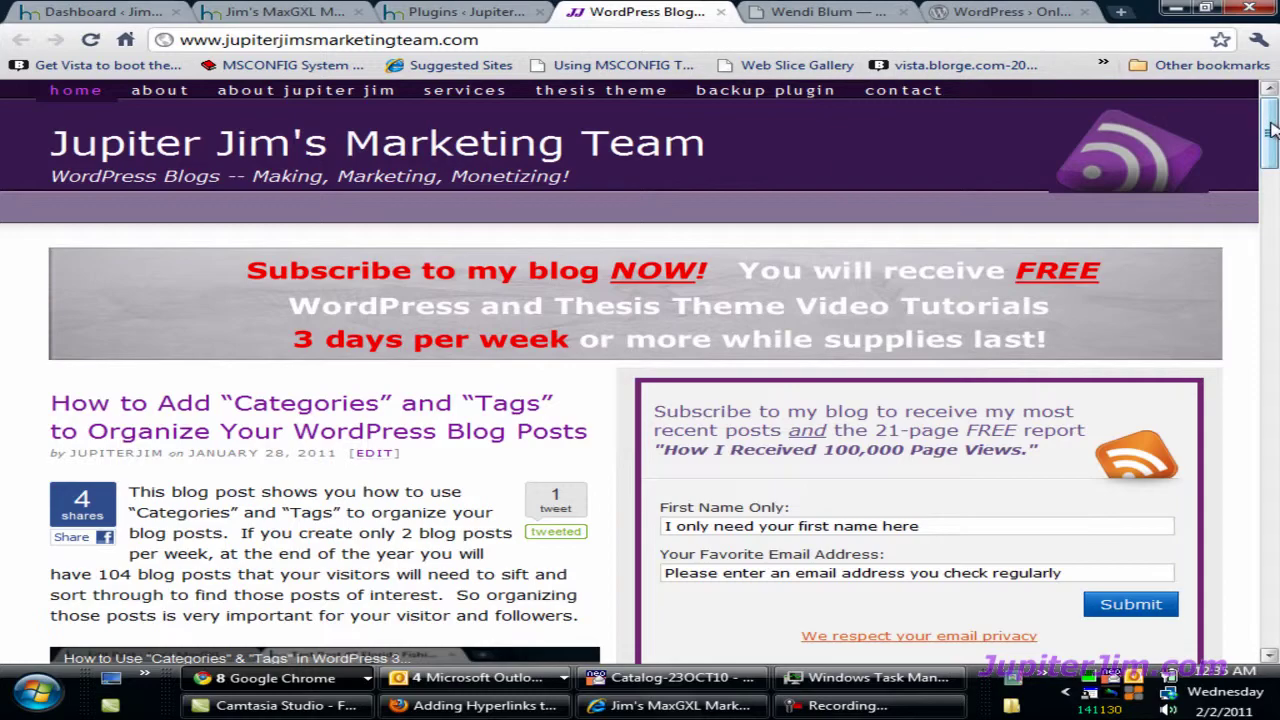
left_click_drag(1272, 130, 1273, 152)
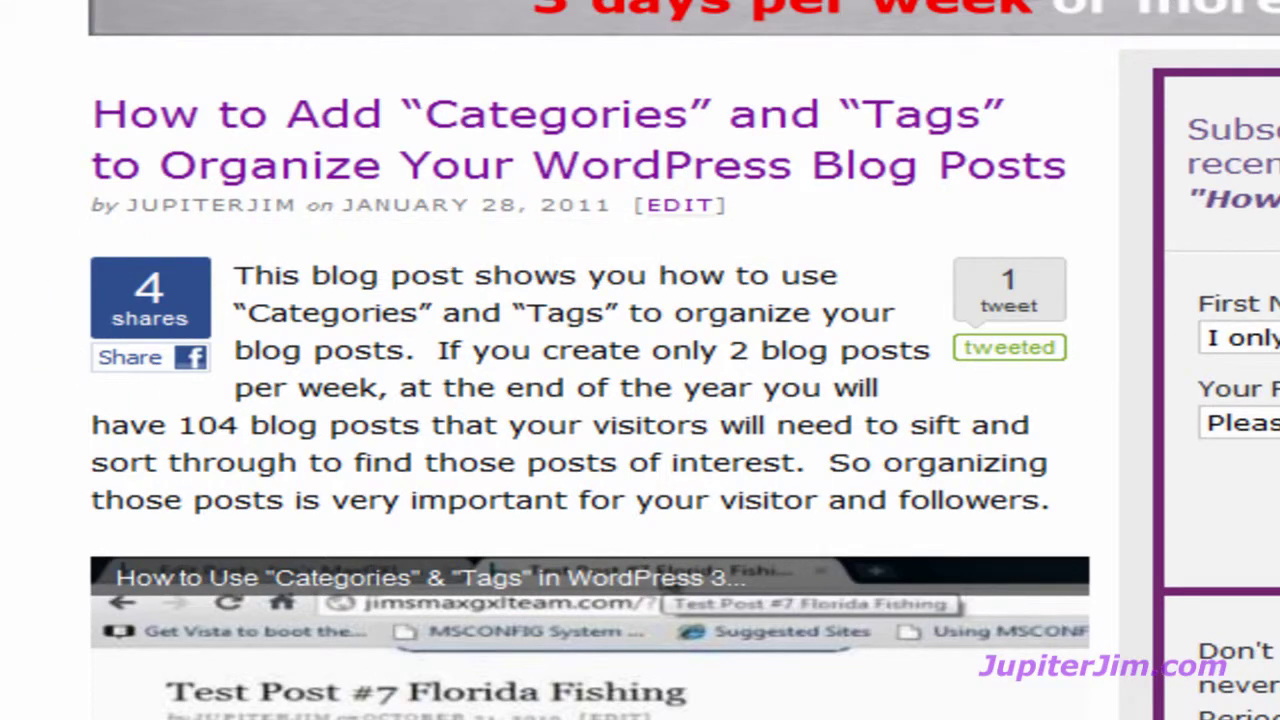
scroll(640, 360, "down", 10)
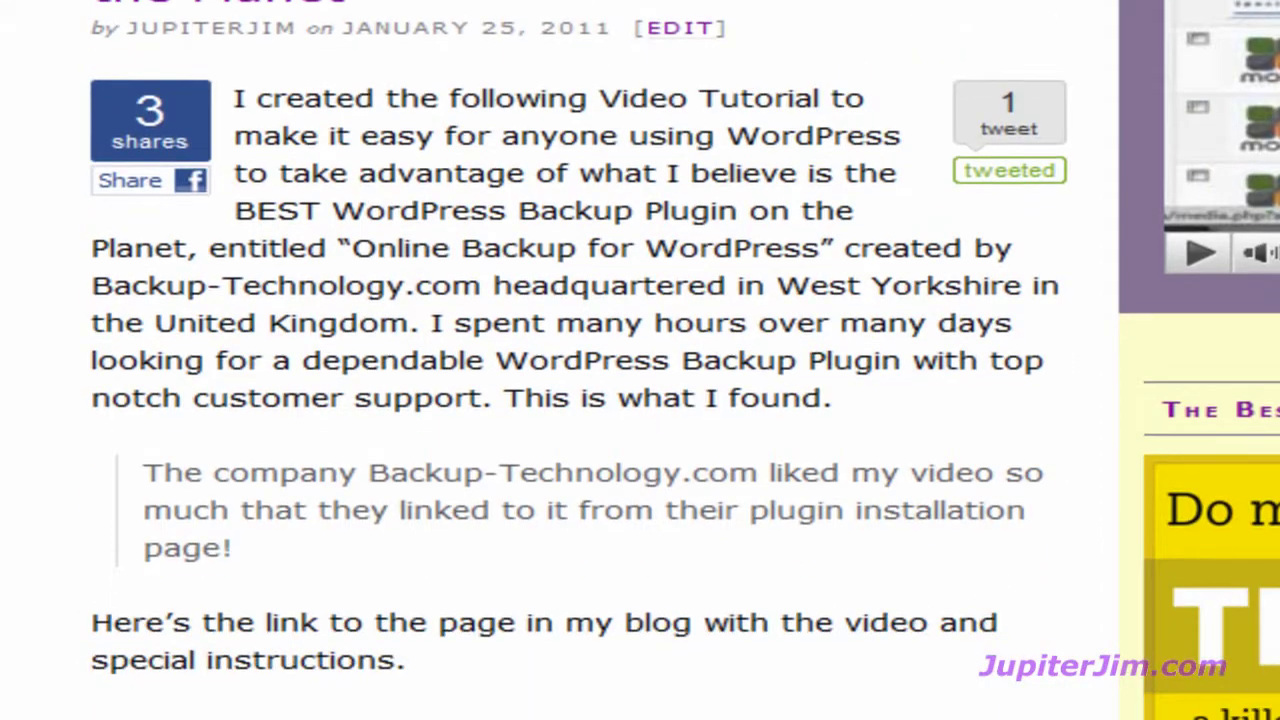
scroll(640, 360, "down", 12)
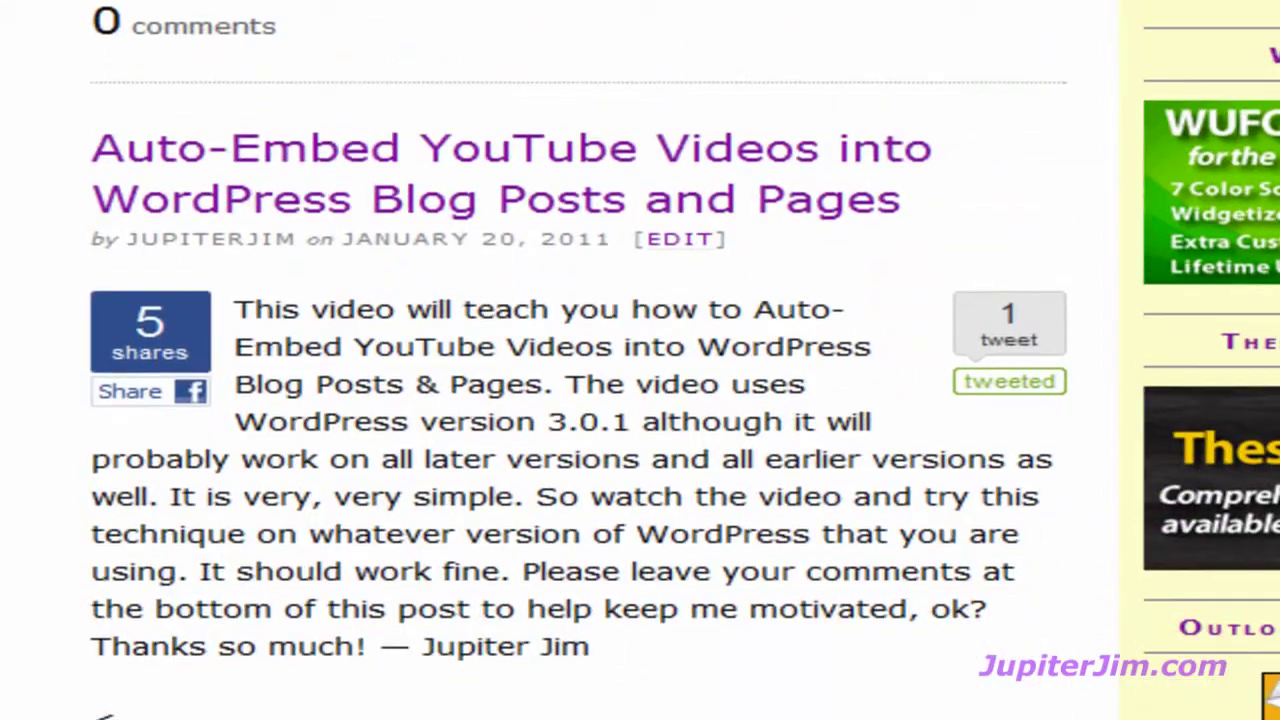
scroll(640, 360, "down", 12)
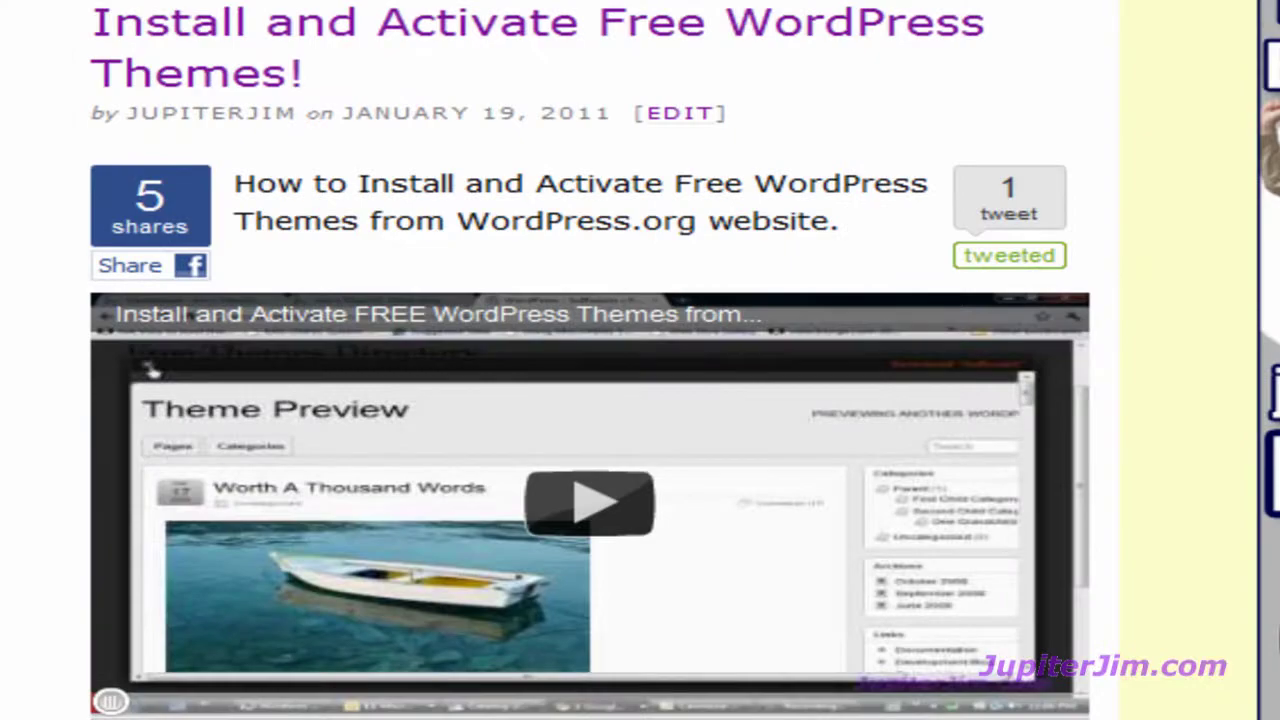
scroll(640, 360, "down", 10)
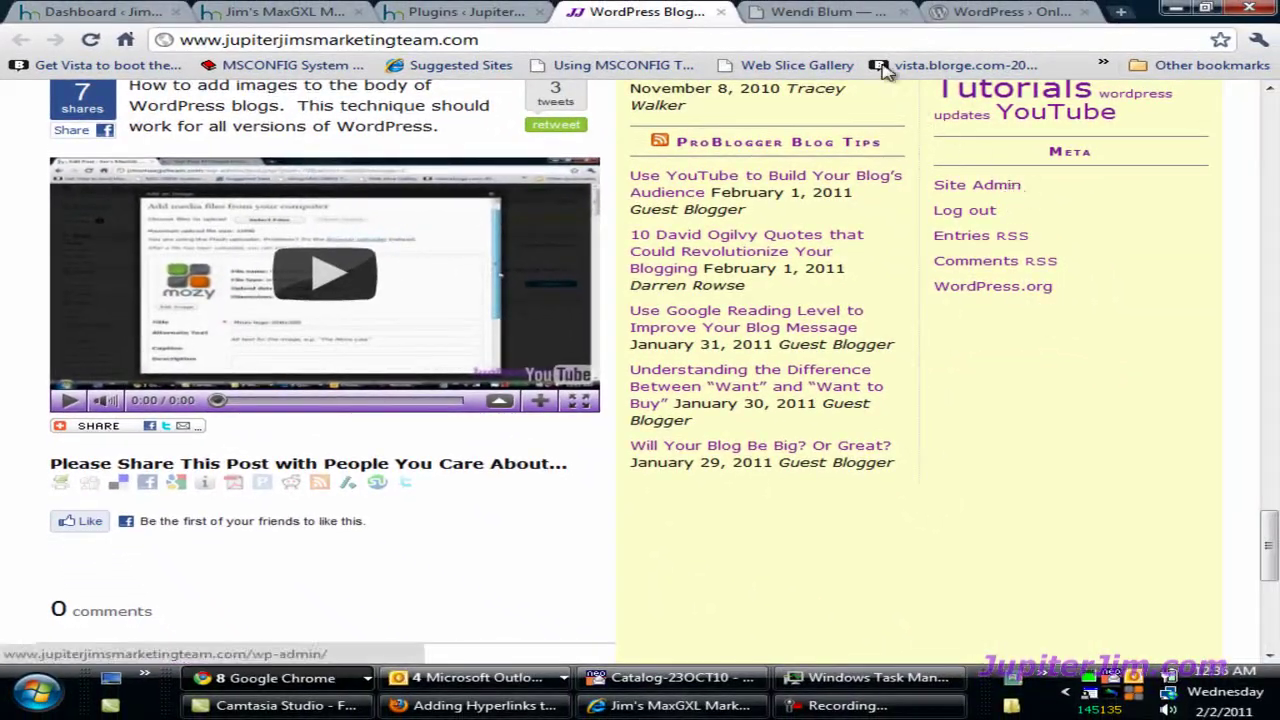
Switch to the whatisyourdestiny.com blog and examine the Facebook share badge on "The Subconscious Mind" post.
left_click(840, 20)
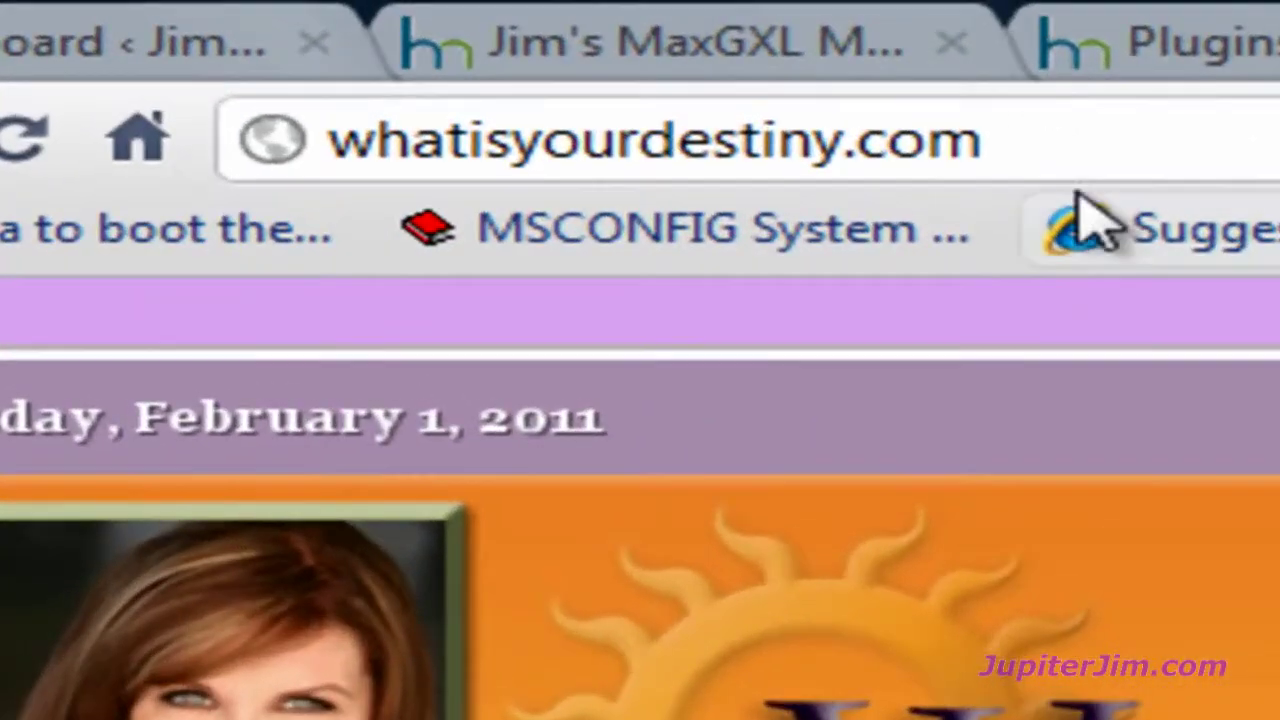
left_click(812, 92)
left_click(1068, 125)
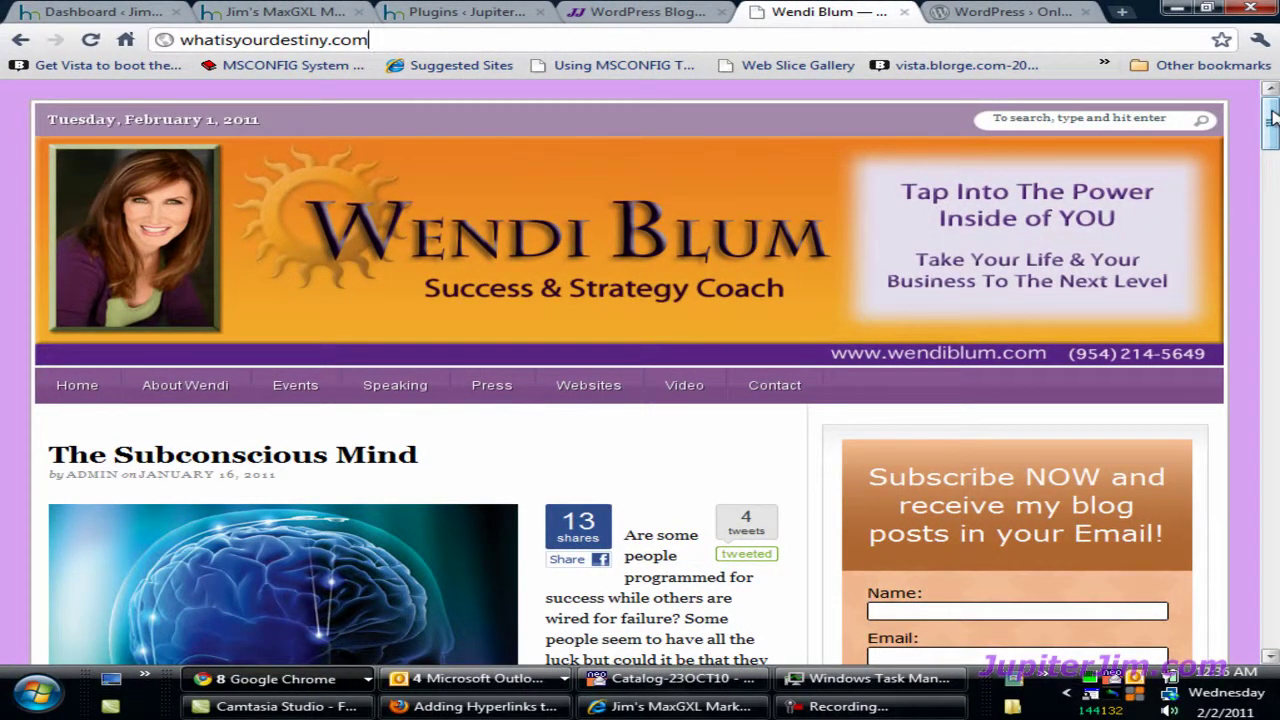
scroll(1272, 118, "down", 2)
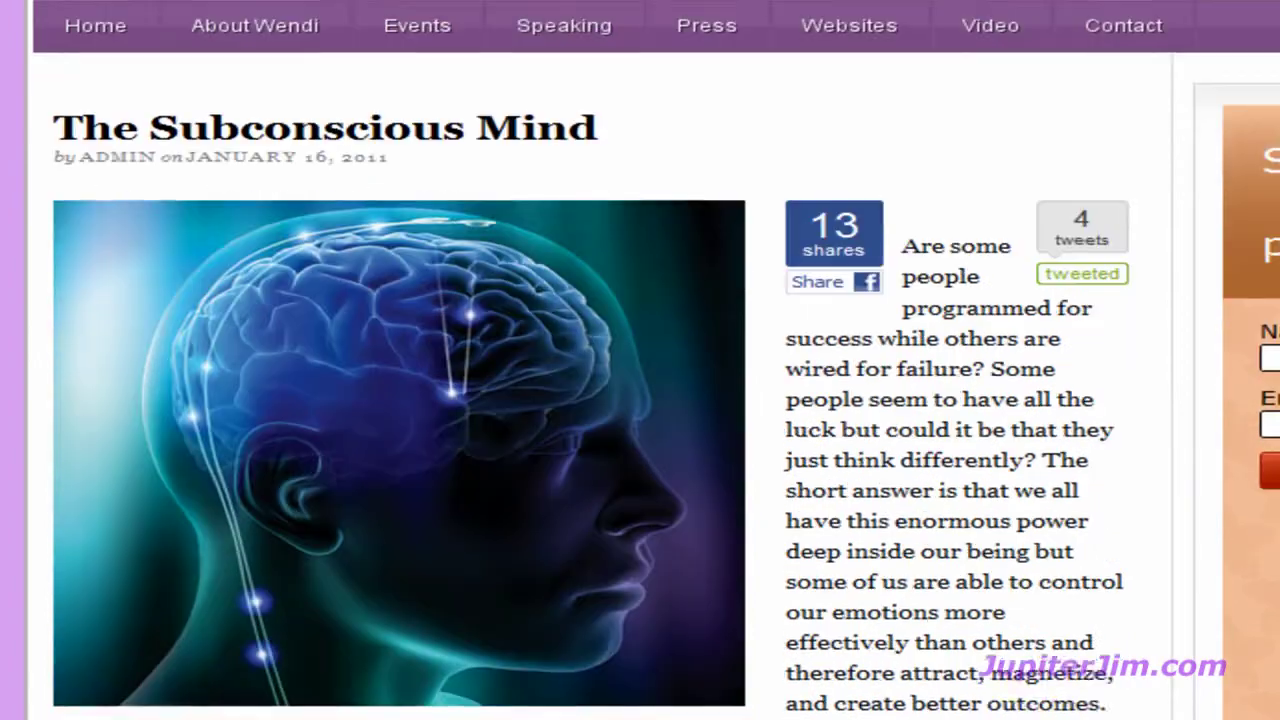
Examine the Facebook share badges on the blog's older posts, from "The Power of Focus" to "The Power of Choice".
scroll(640, 400, "down", 1)
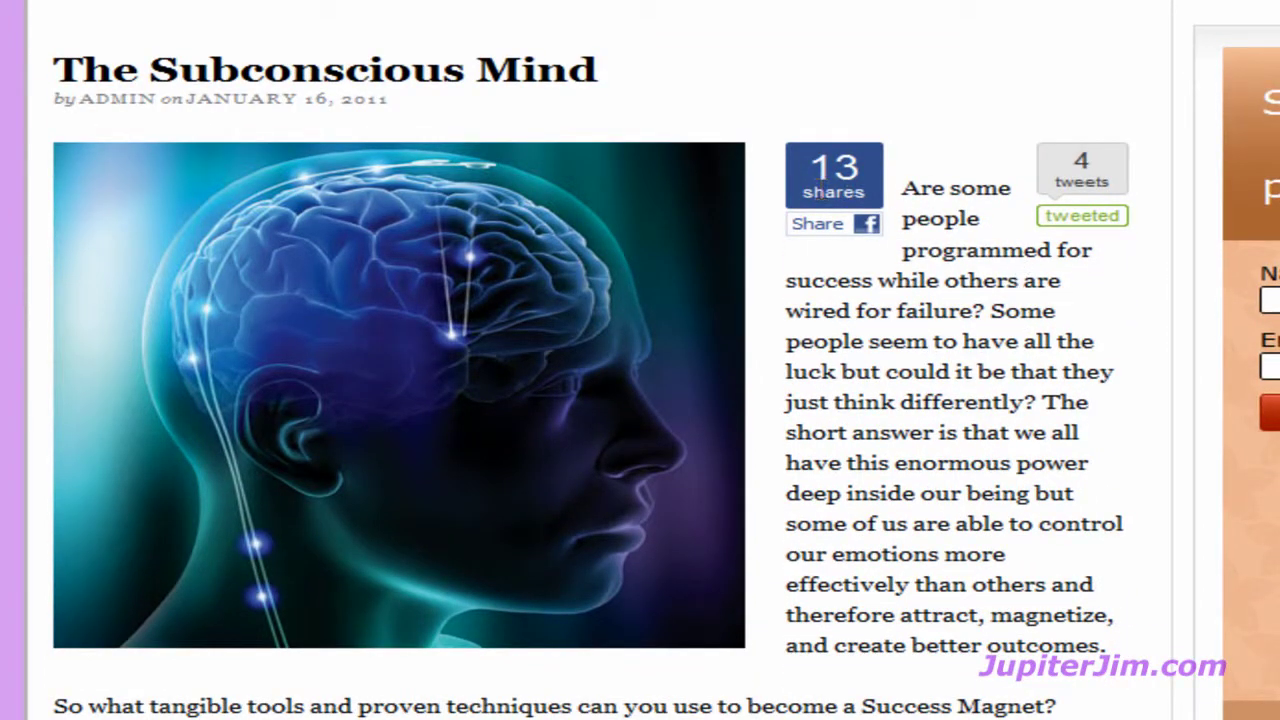
scroll(640, 360, "down", 7)
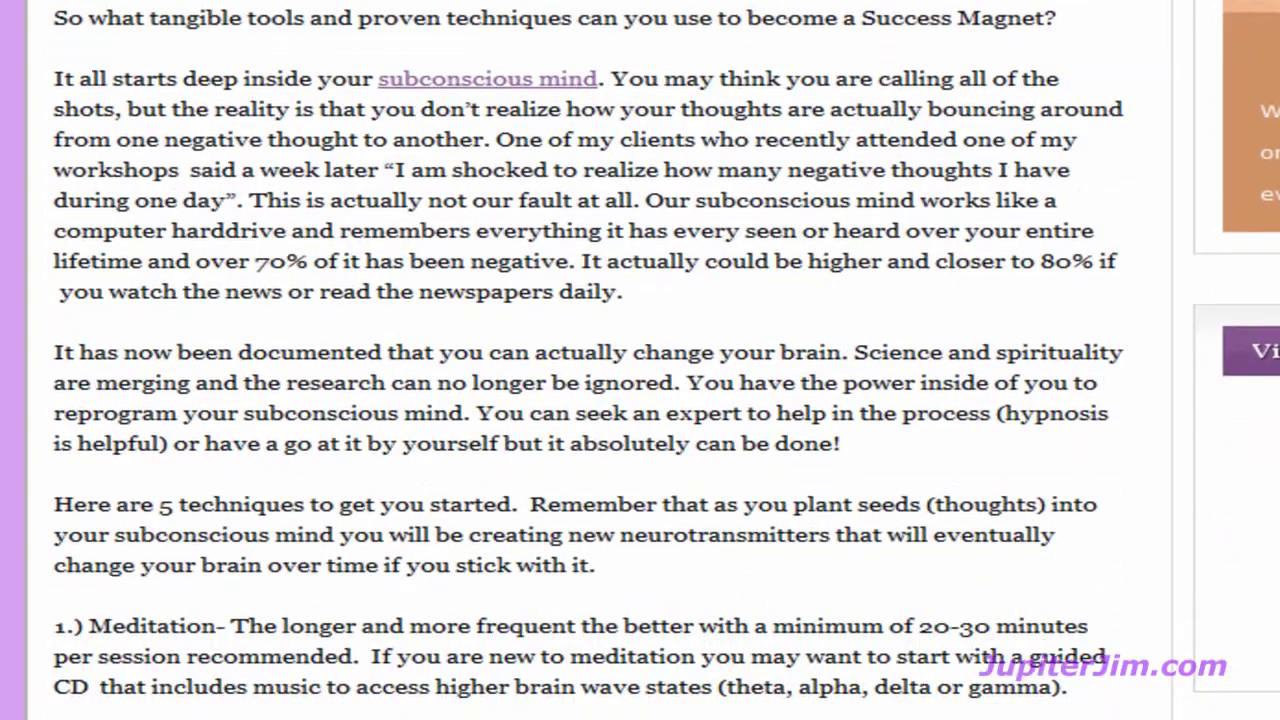
scroll(640, 360, "down", 13)
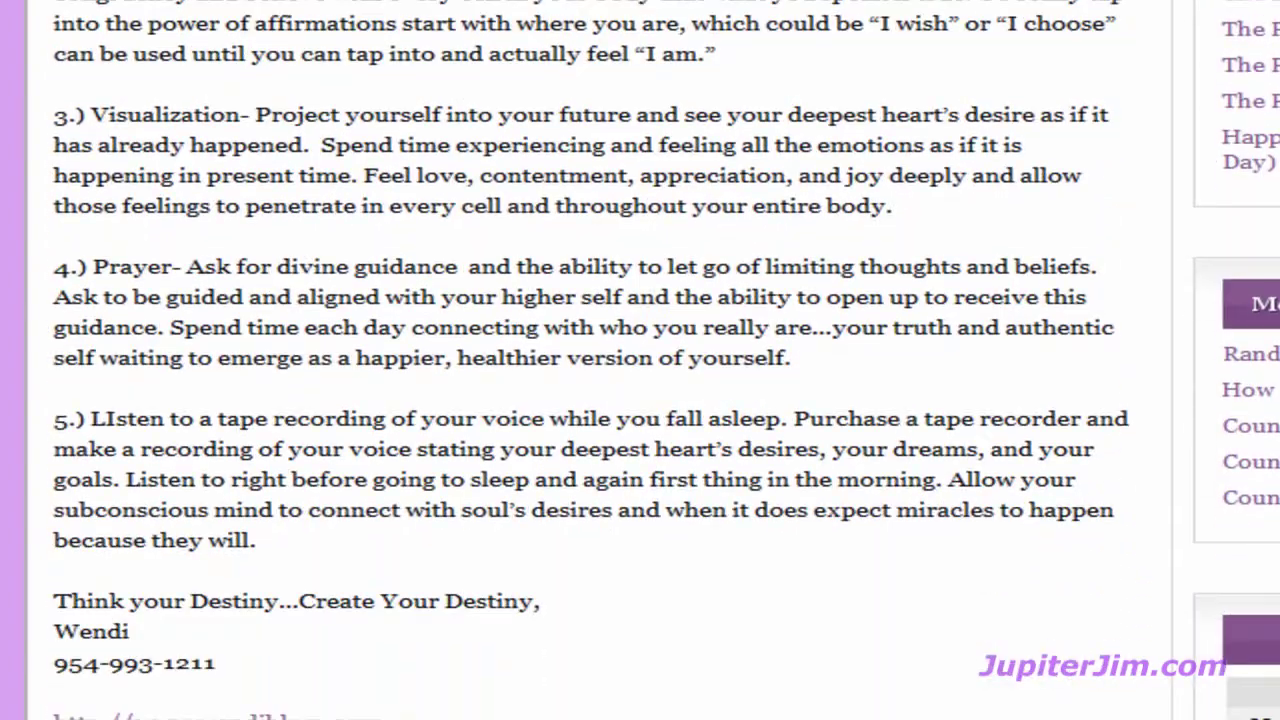
scroll(640, 360, "down", 3)
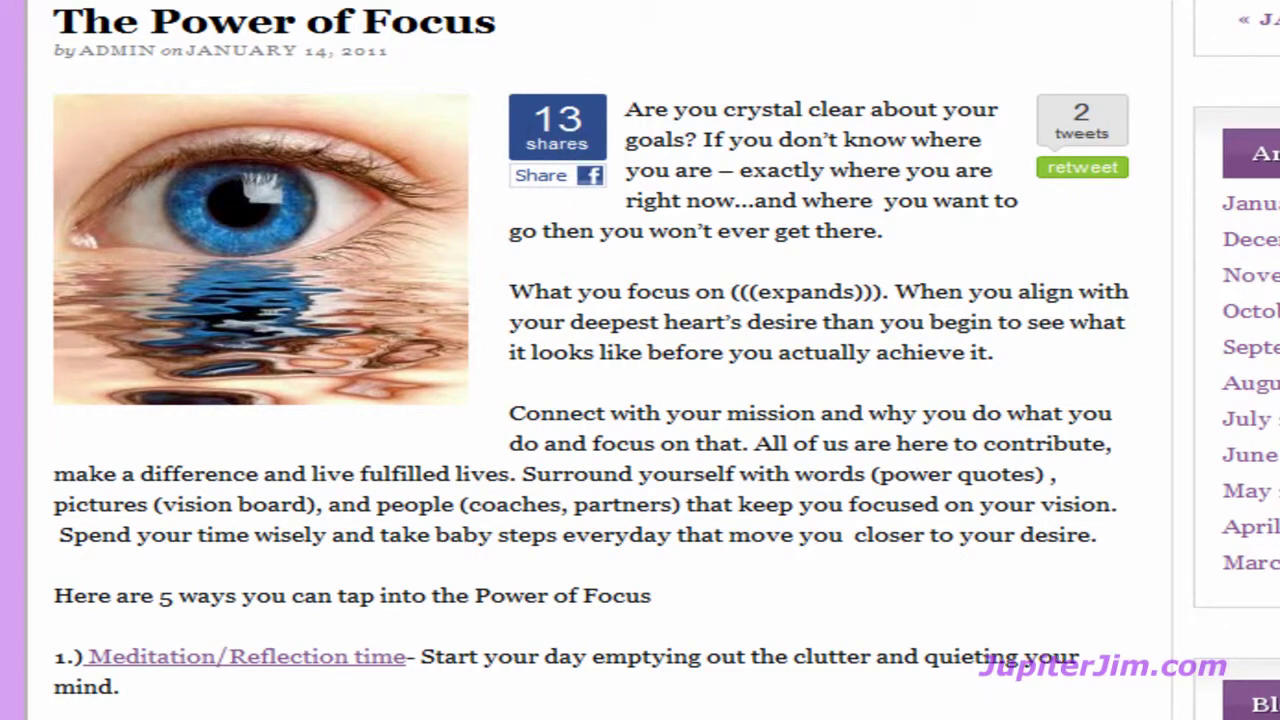
scroll(640, 360, "down", 13)
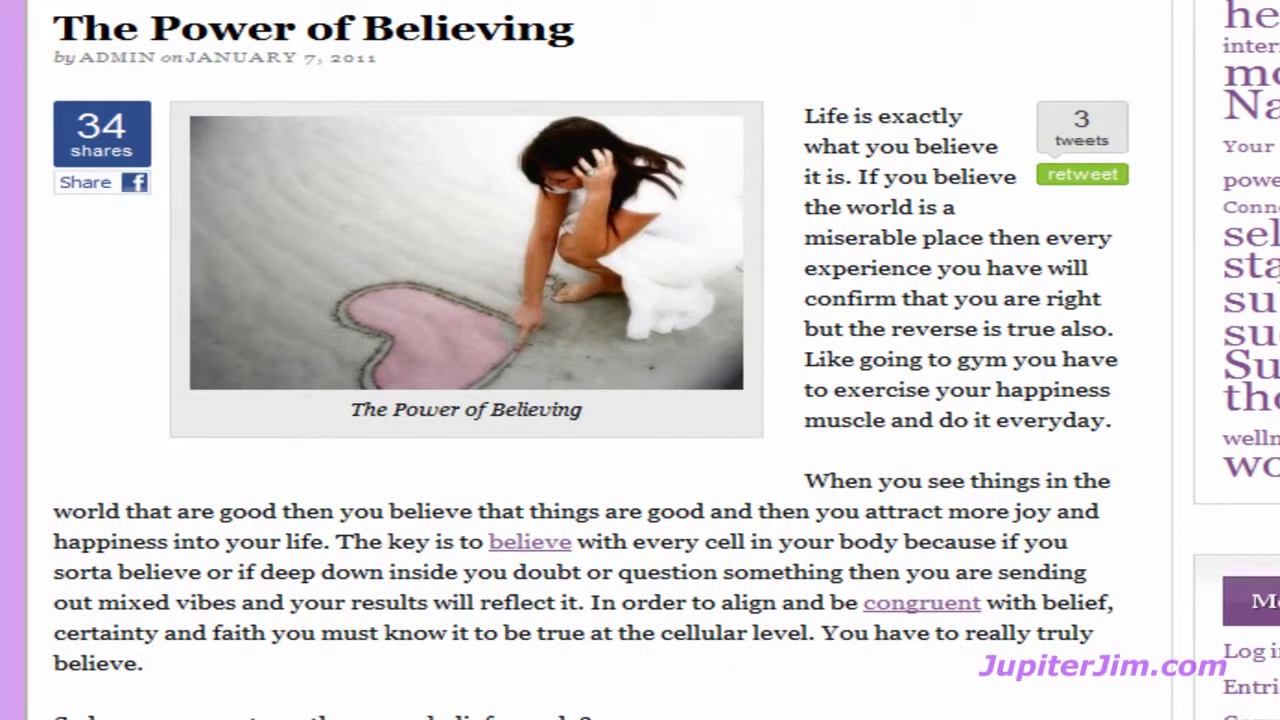
scroll(640, 360, "down", 15)
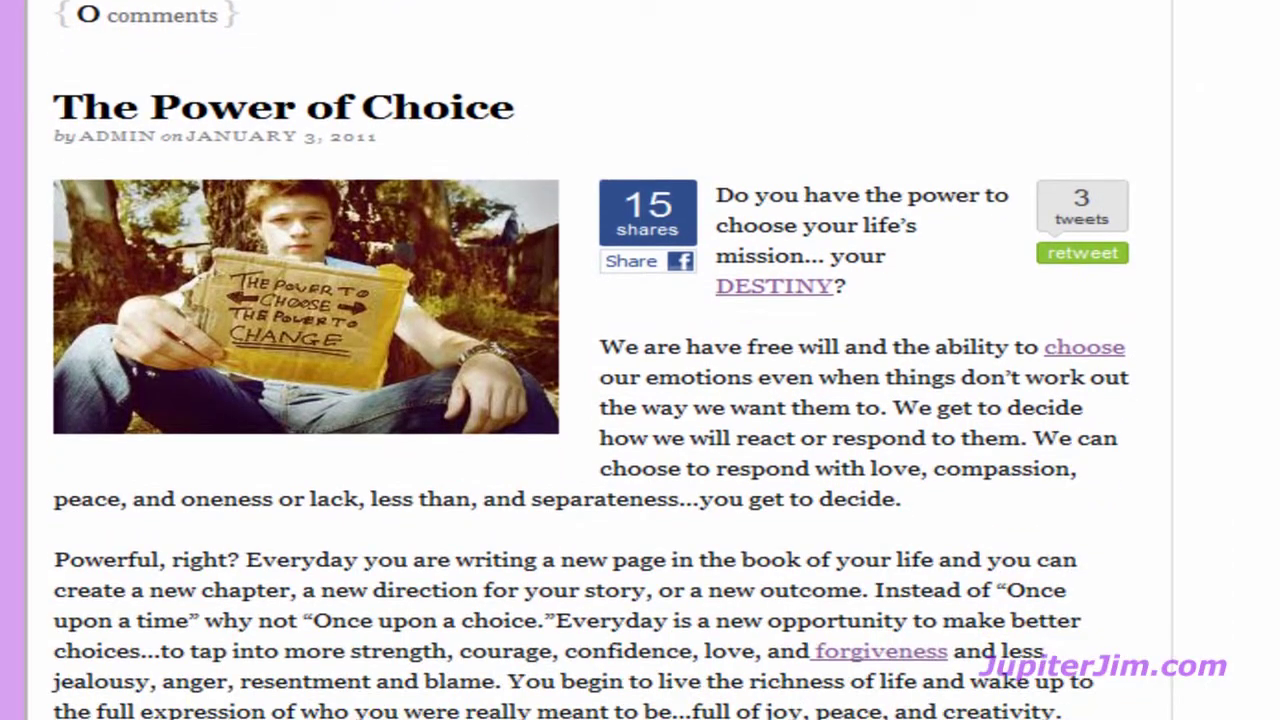
scroll(590, 360, "up", 15)
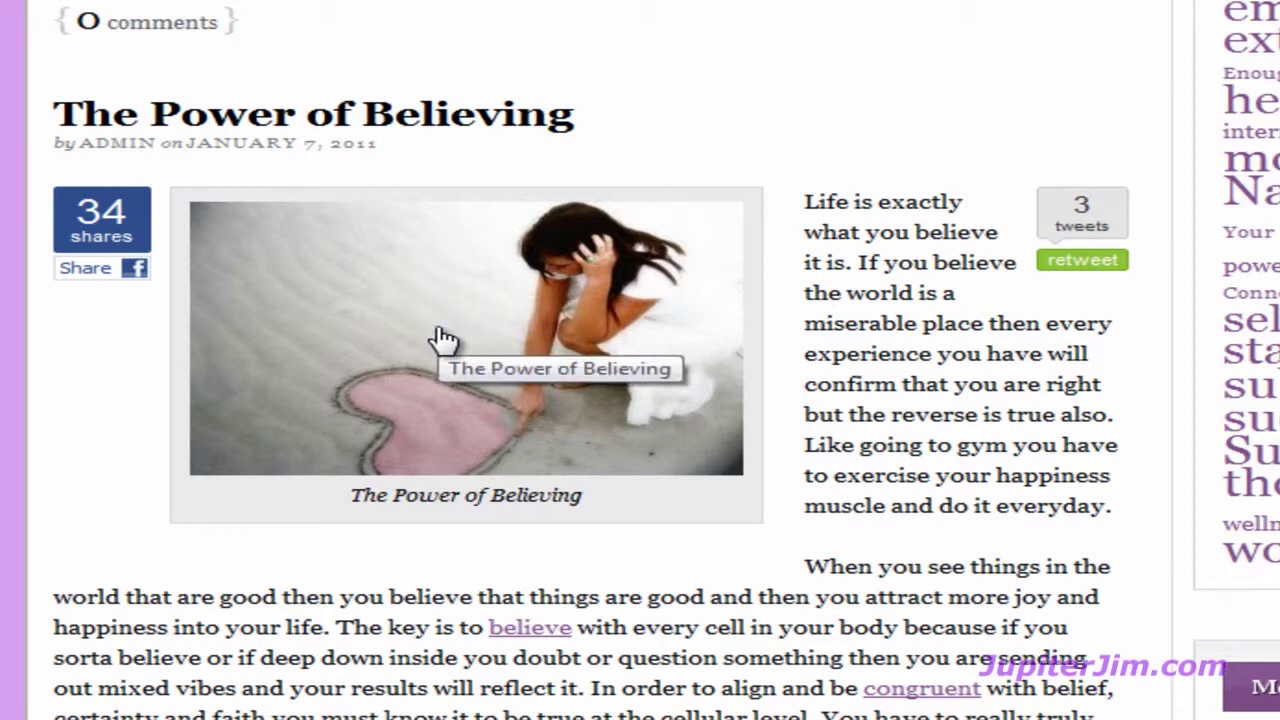
Open the post "The Power of Believing" on its own page and check its Facebook share badge.
left_click(418, 128)
scroll(656, 363, "down", 3)
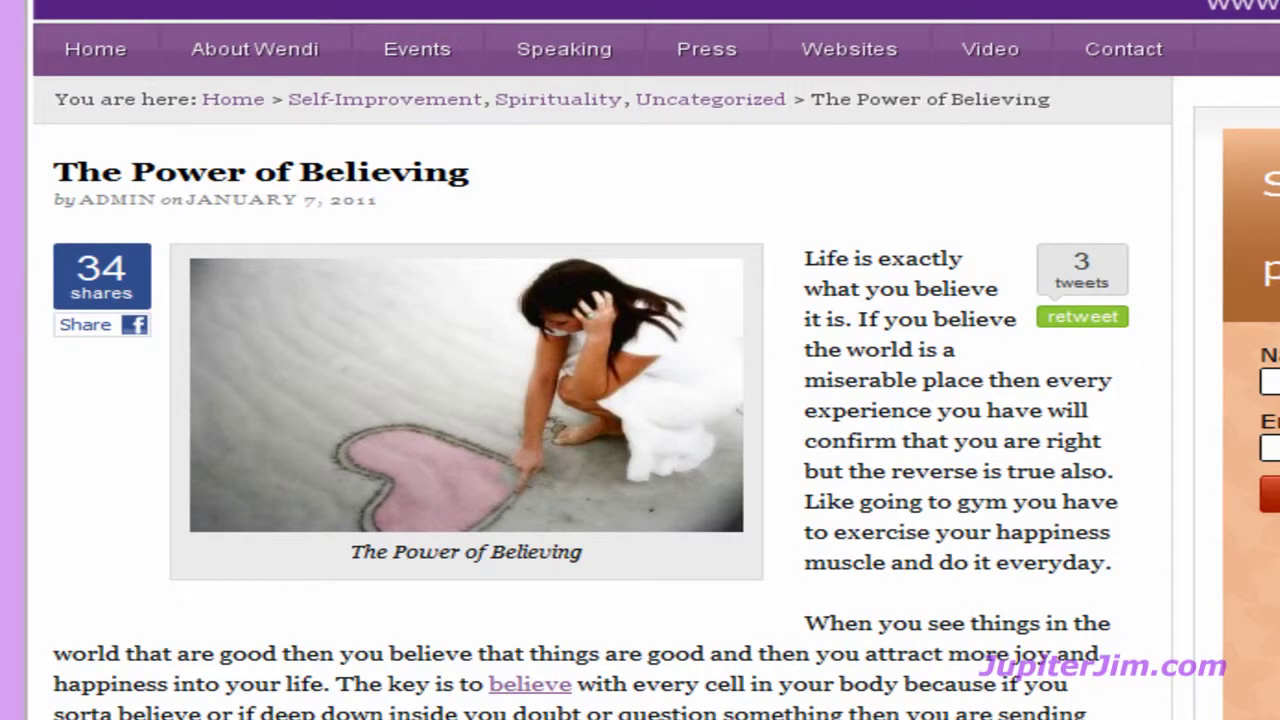
scroll(656, 360, "down", 10)
scroll(640, 360, "down", 2)
scroll(640, 360, "up", 15)
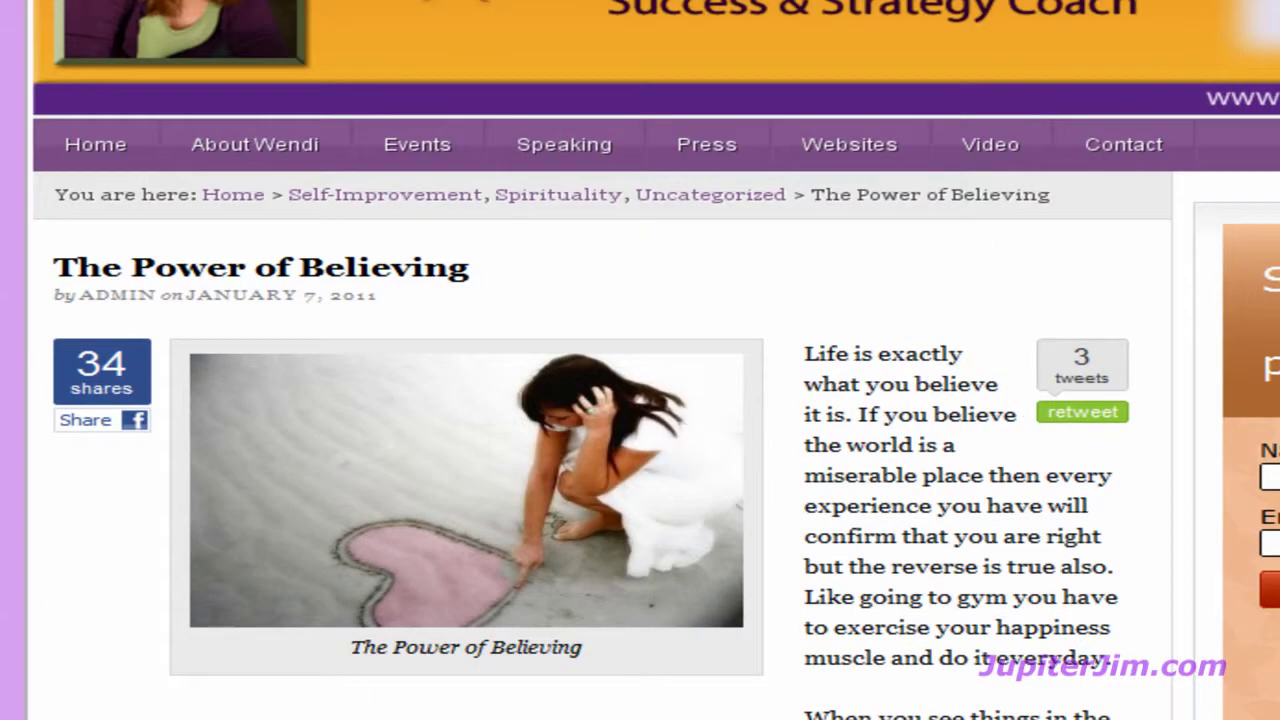
Try sharing "The Power of Believing" to Facebook with the second thumbnail, and cancel without posting.
left_click(86, 421)
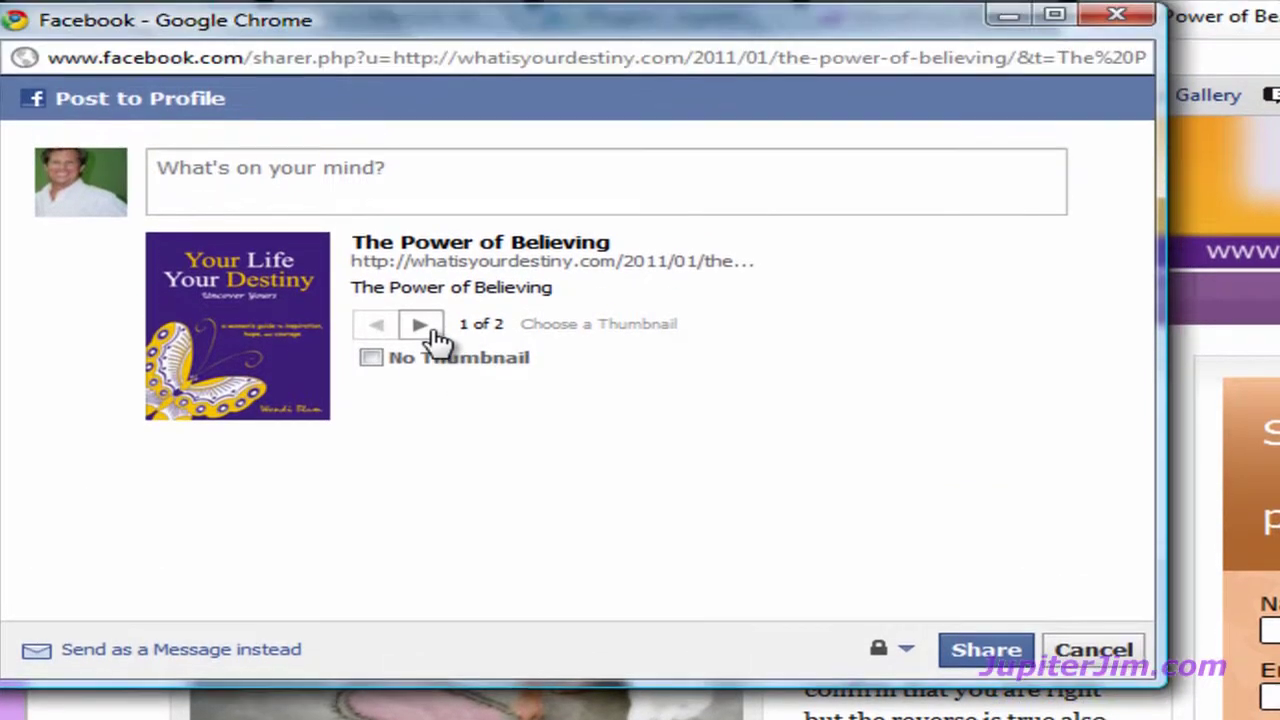
left_click(420, 170)
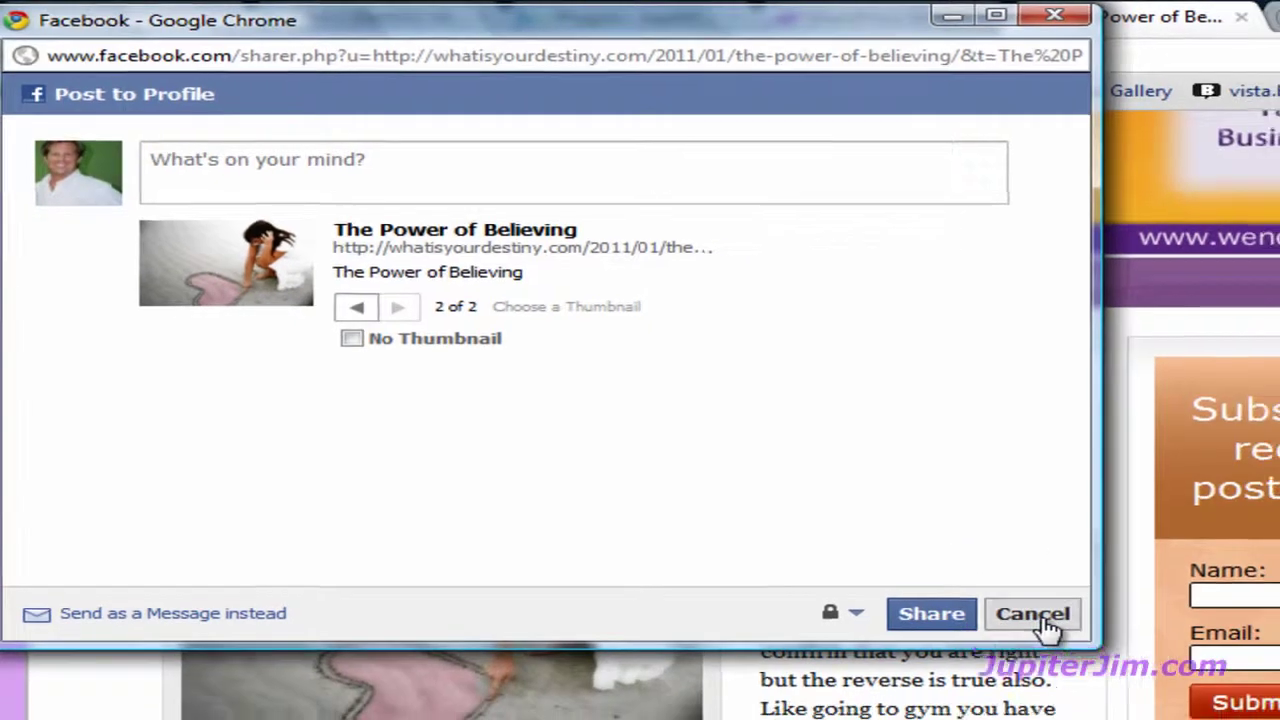
left_click(1093, 655)
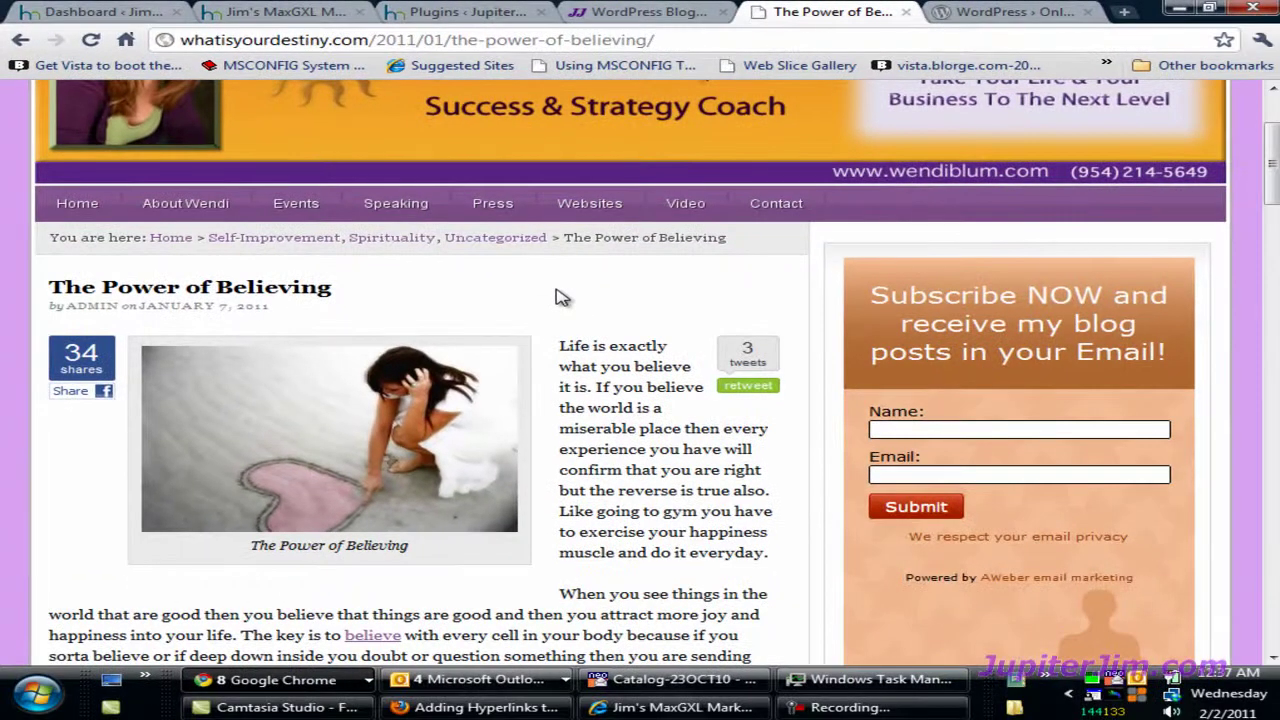